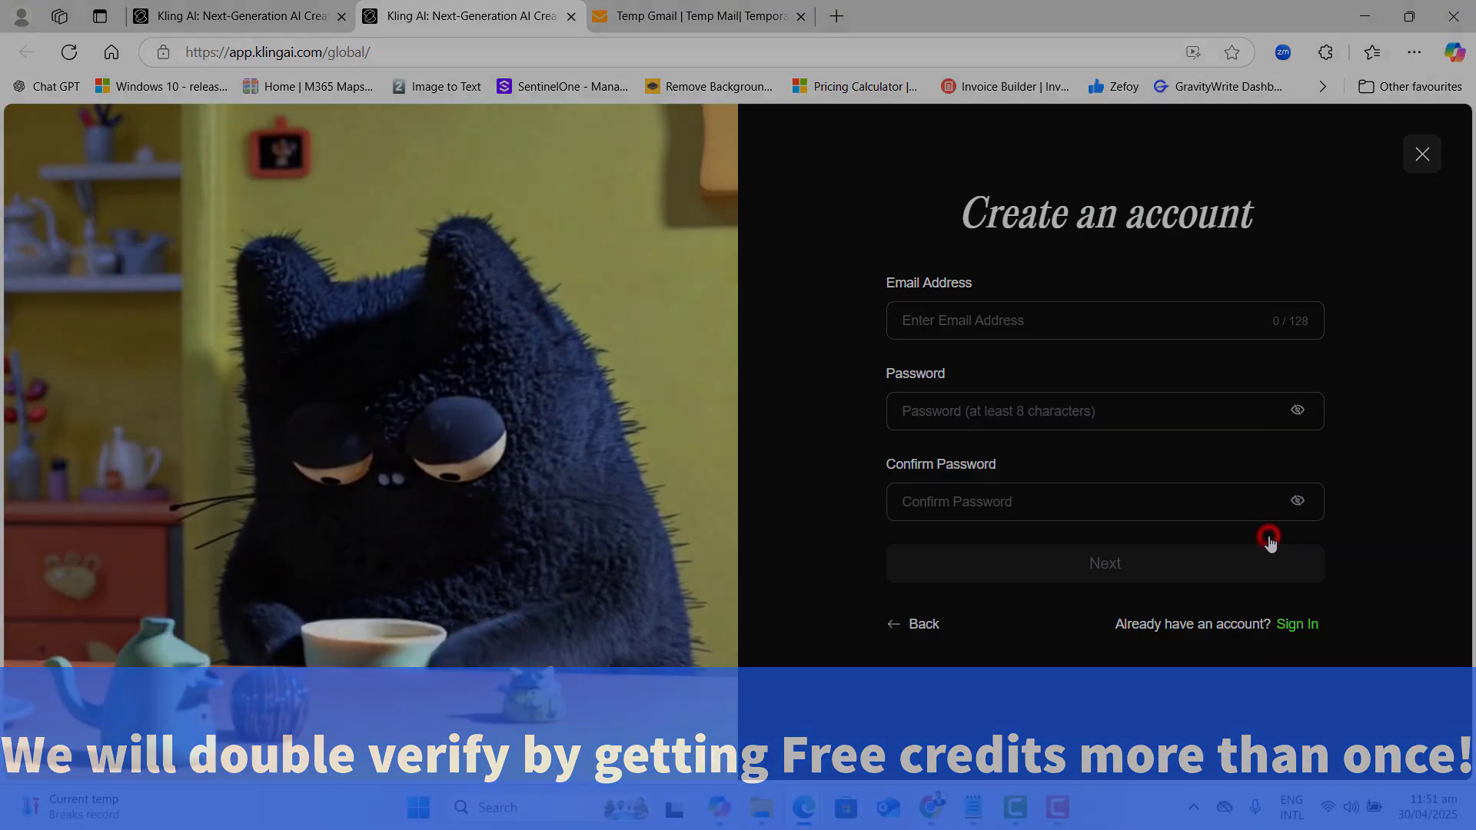
- Try to create a Kling AI account with the temporary mailsbay.com e-mail address and a confirmed account password
click(986, 323)
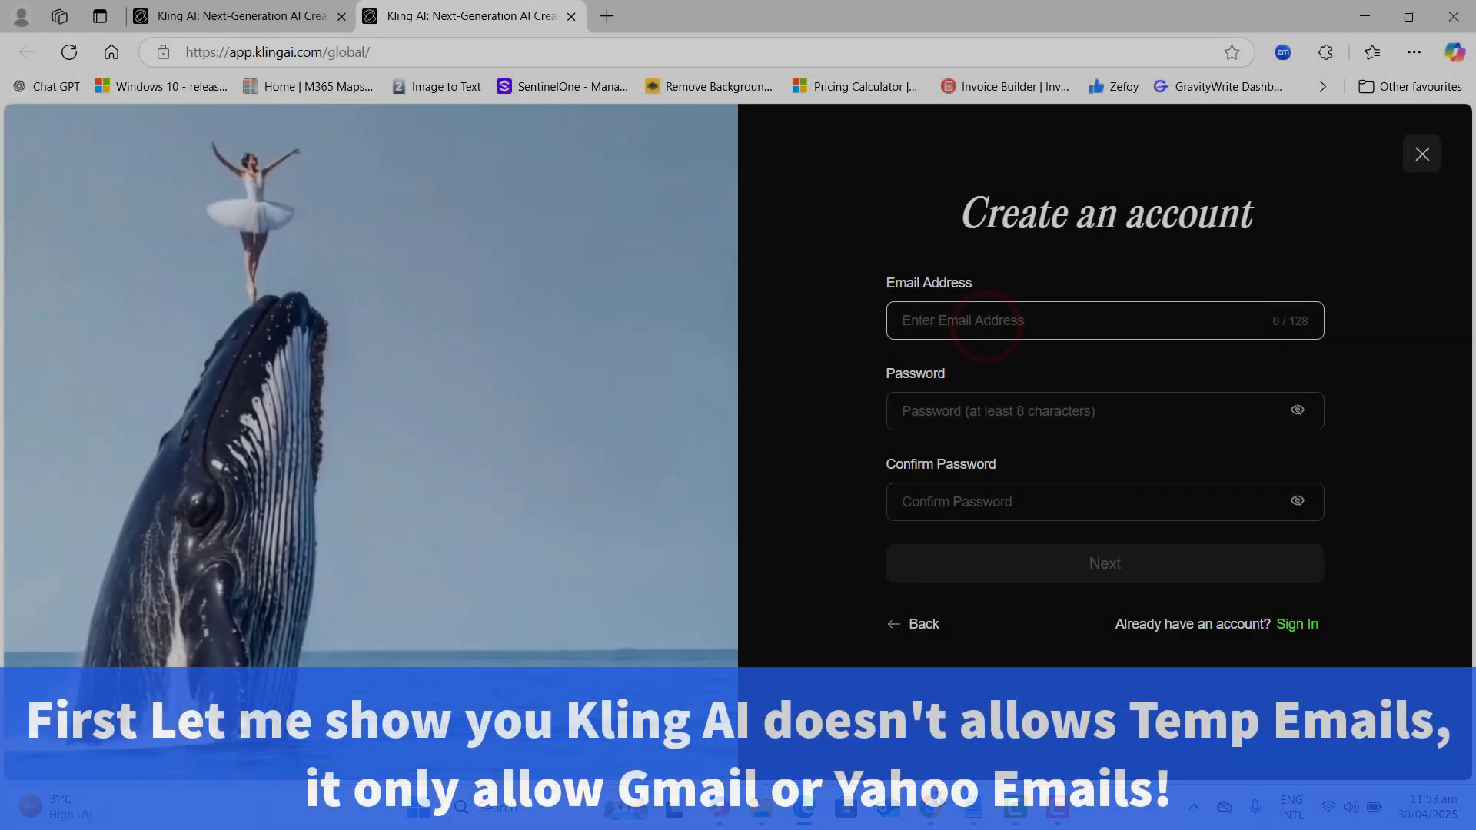
key(ctrl+v)
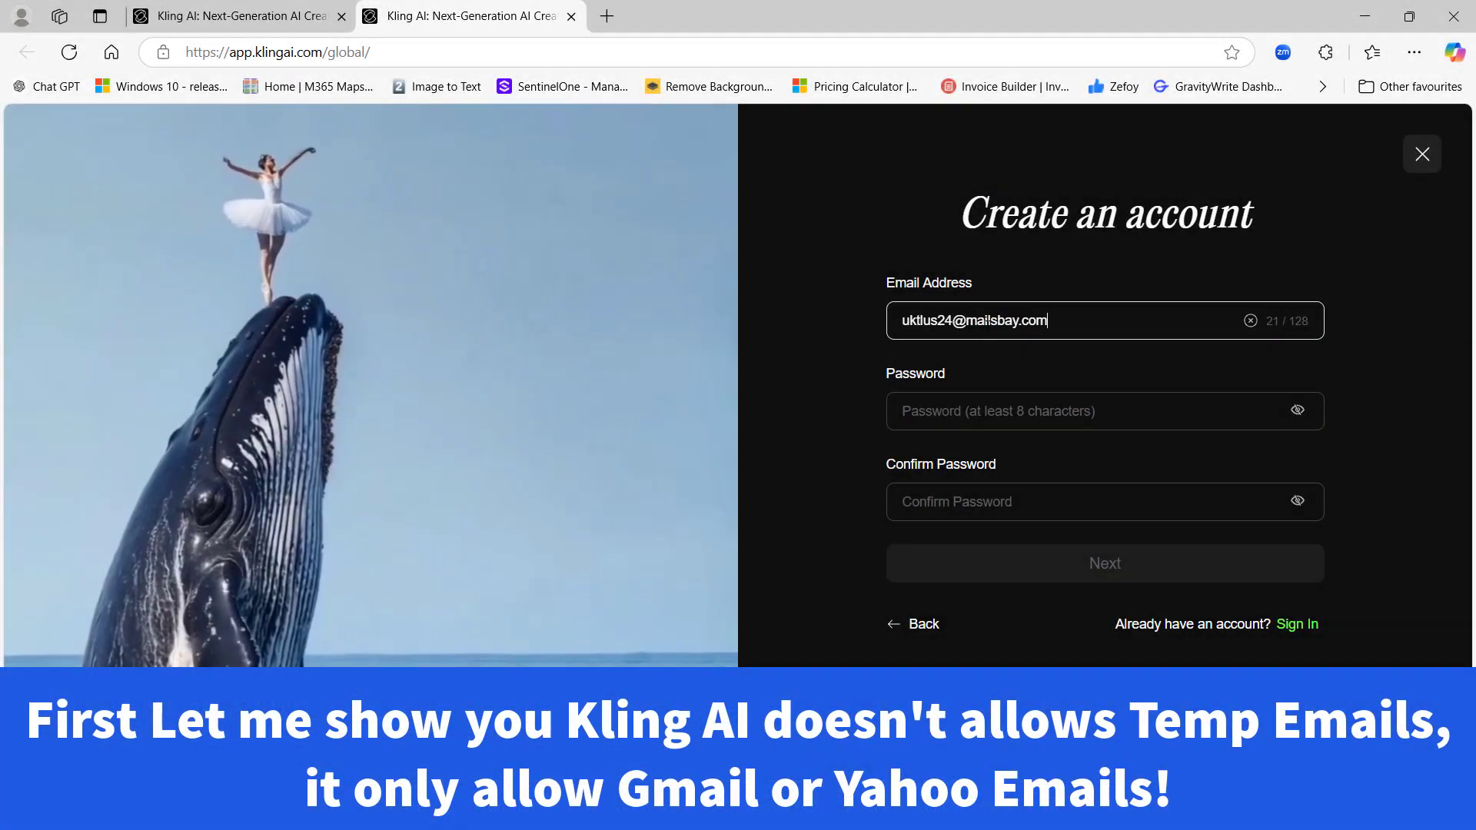
click(989, 409)
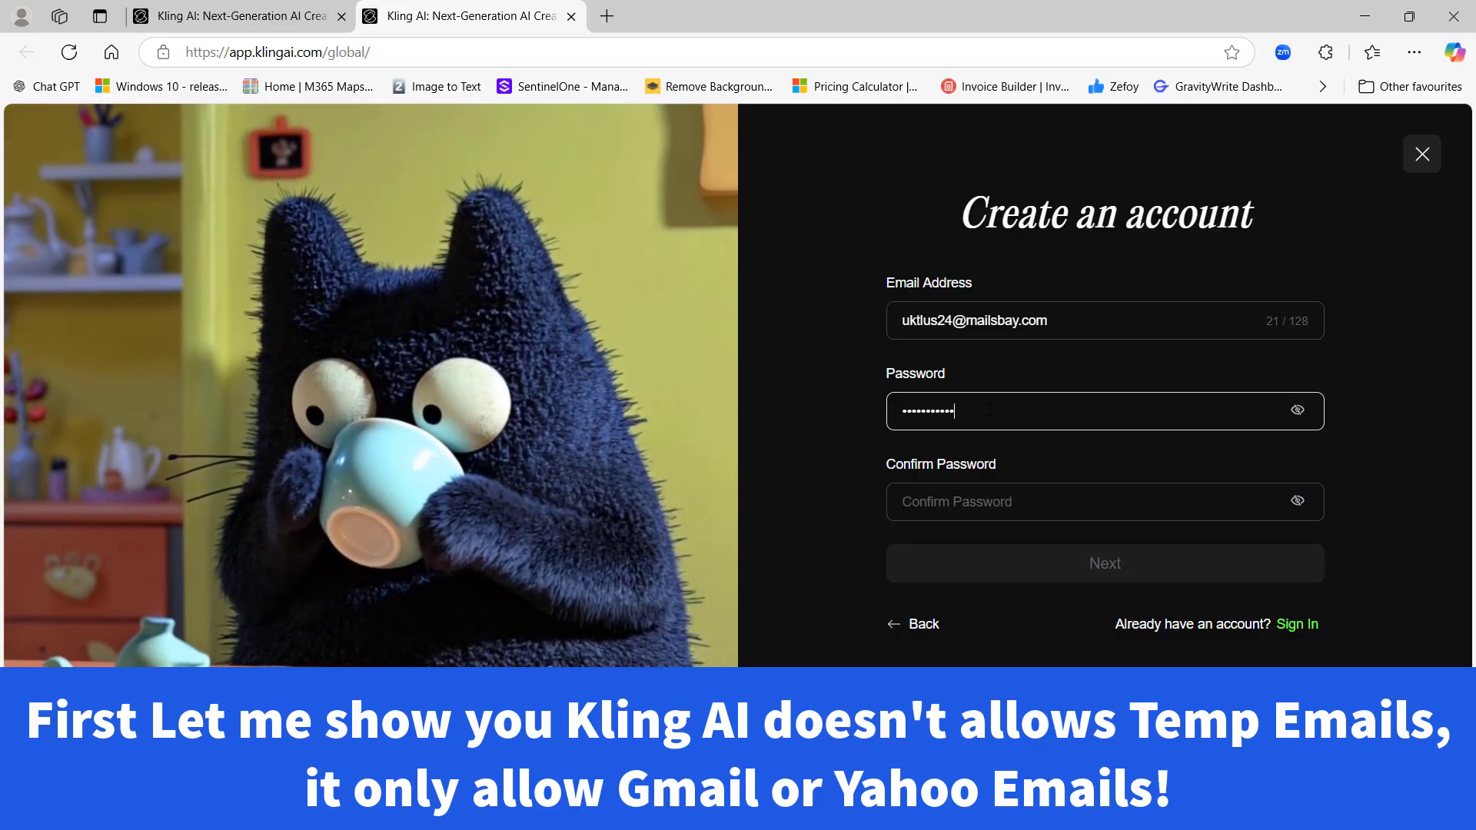
key(Tab)
key(ctrl+v)
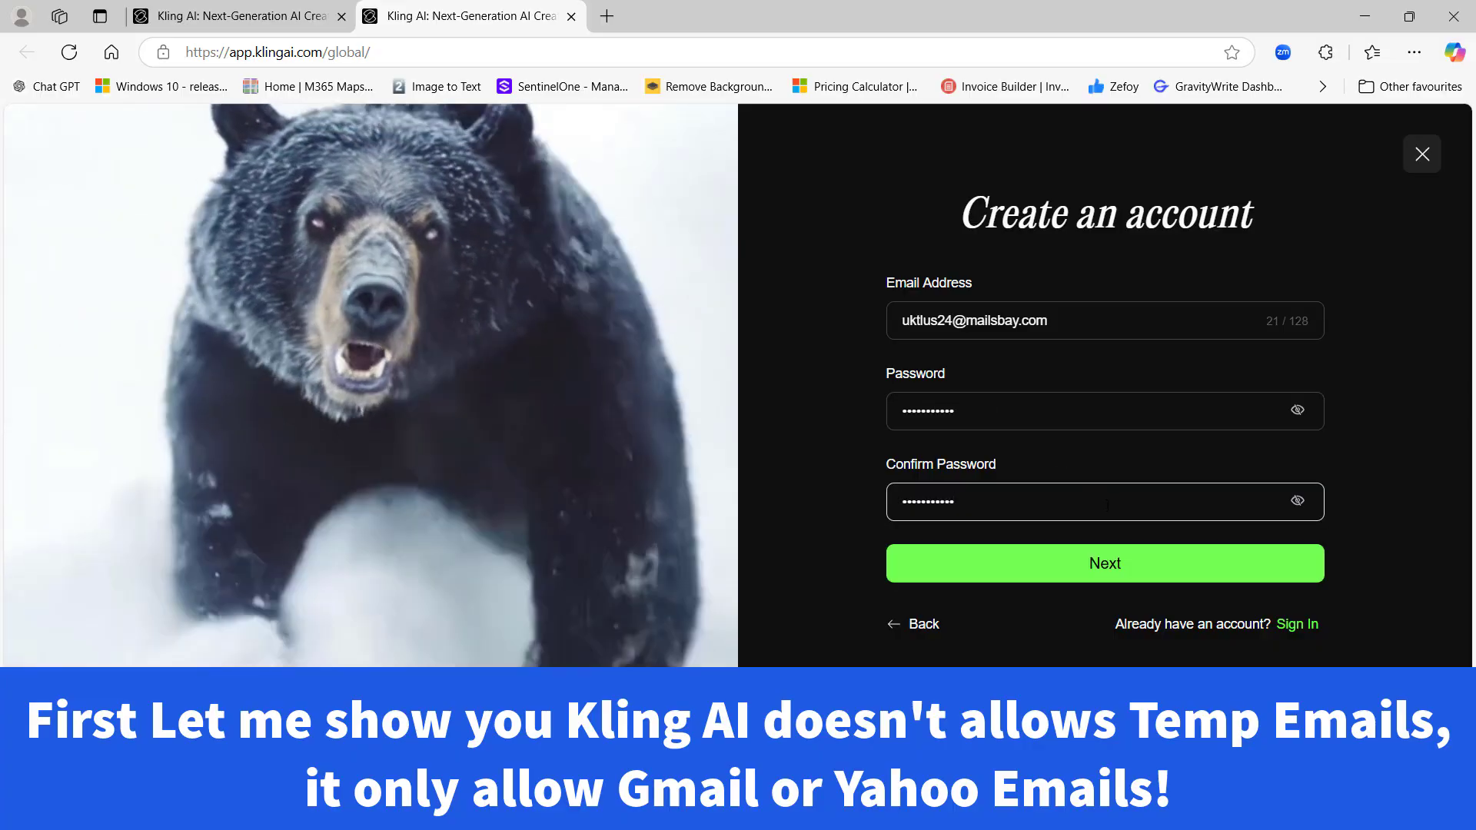
click(1114, 553)
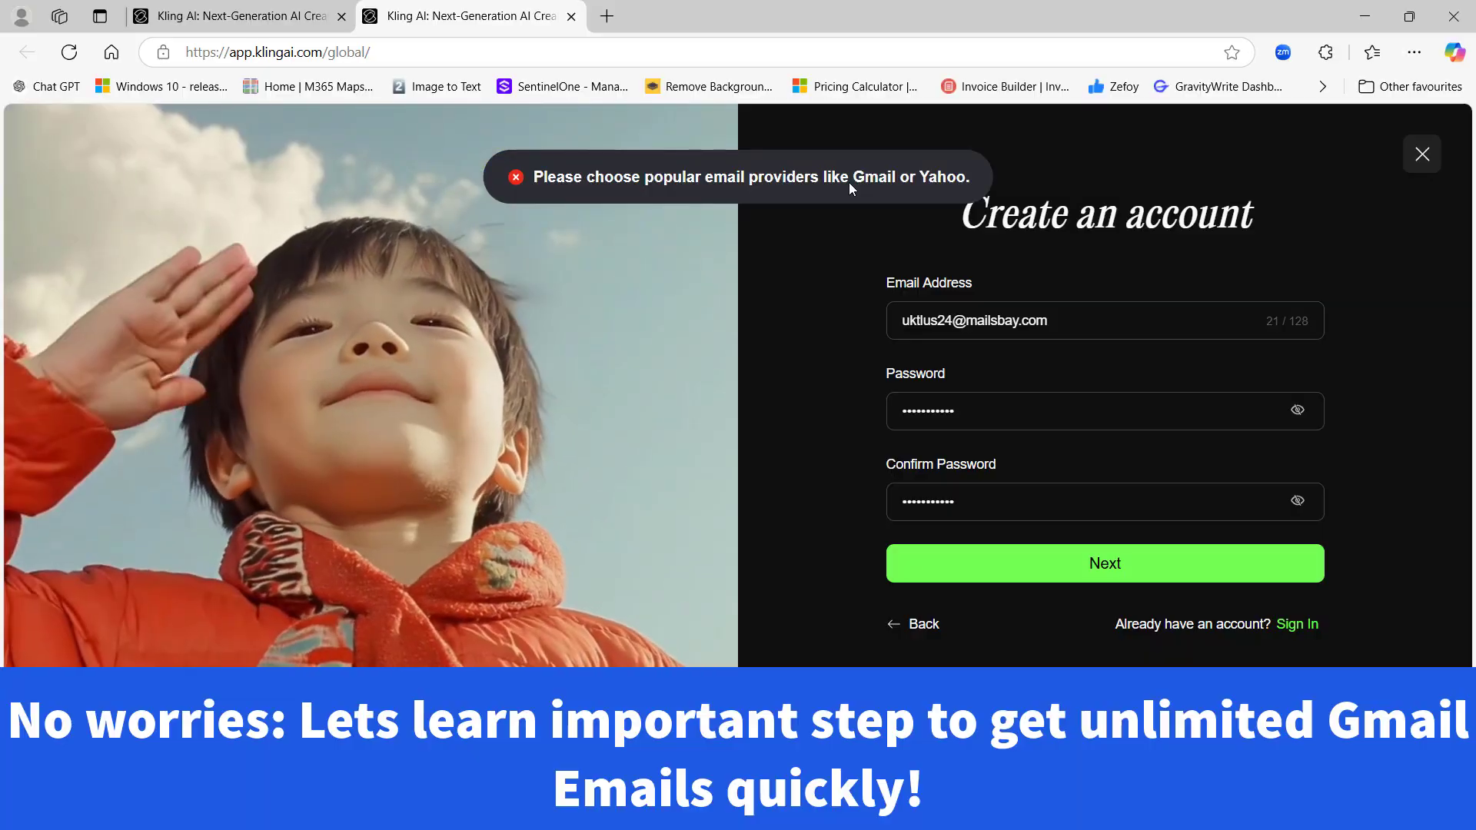
- Open mailticking.com in a new browser tab
click(608, 16)
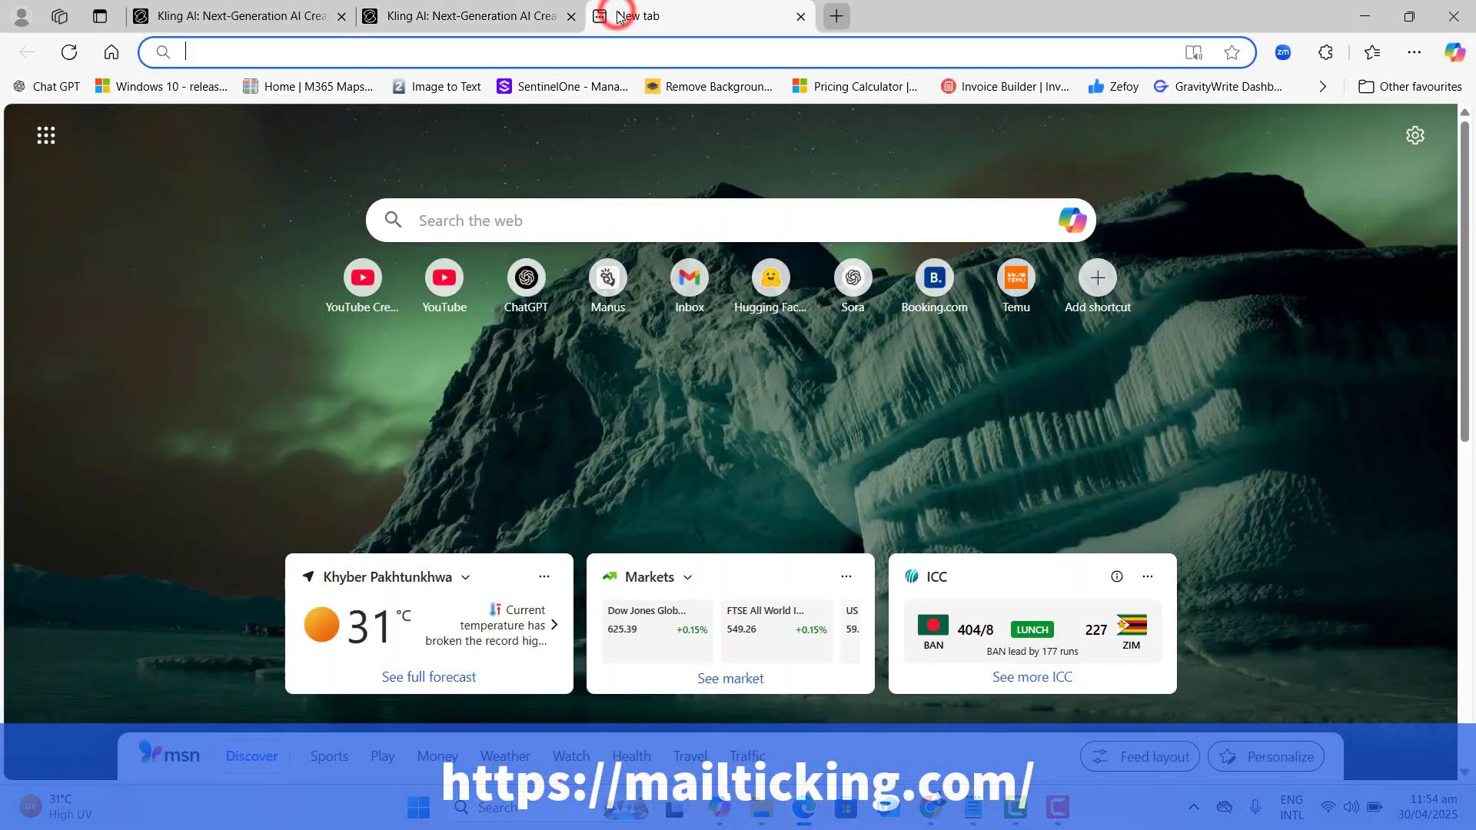
click(614, 47)
text(mailtick)
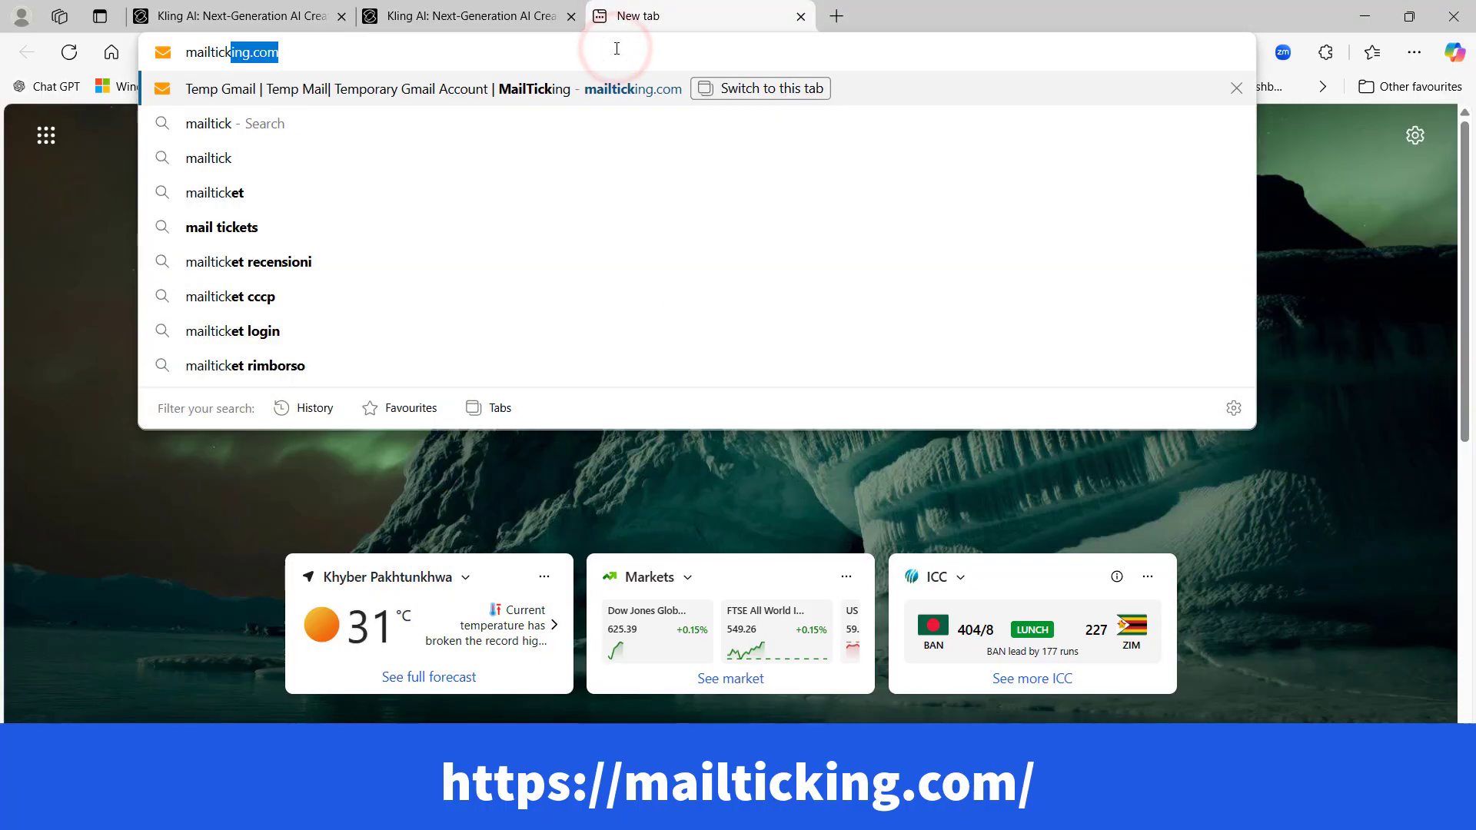
key(Return)
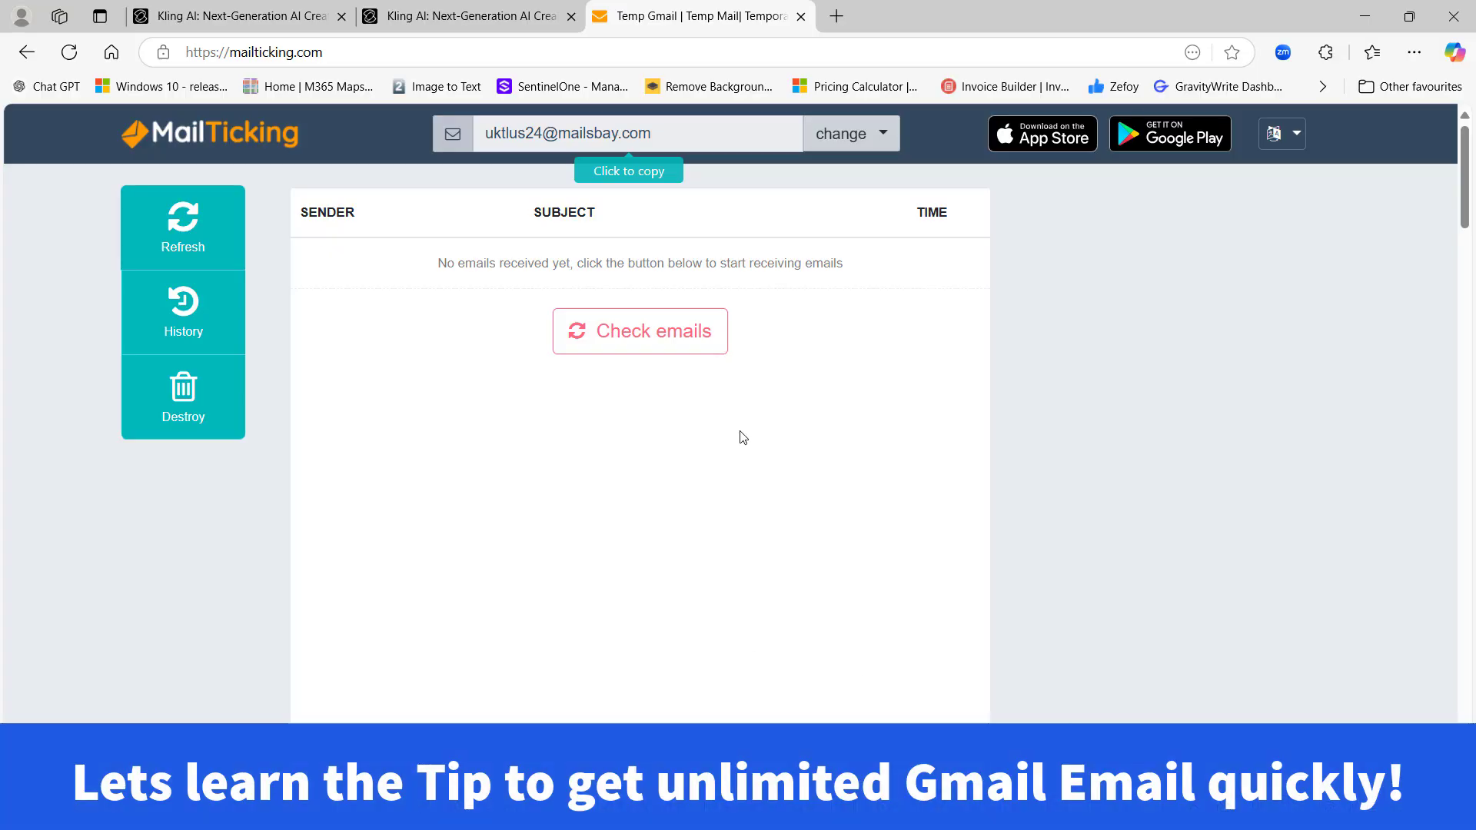
- Change the MailTicking mailbox to the dotted Gmail address type (a.b.c) and copy the generated e-mail address
click(882, 143)
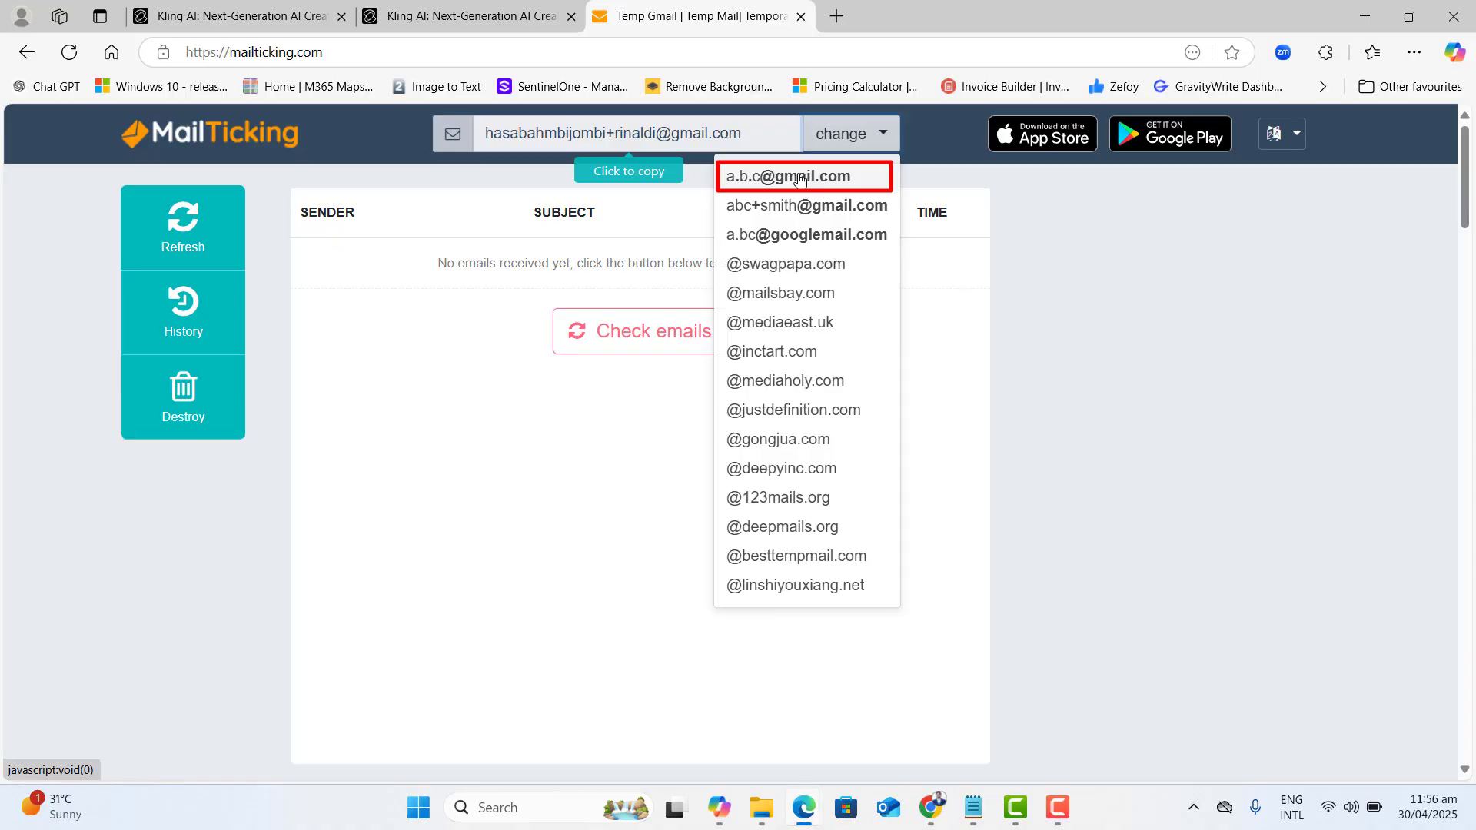
click(800, 178)
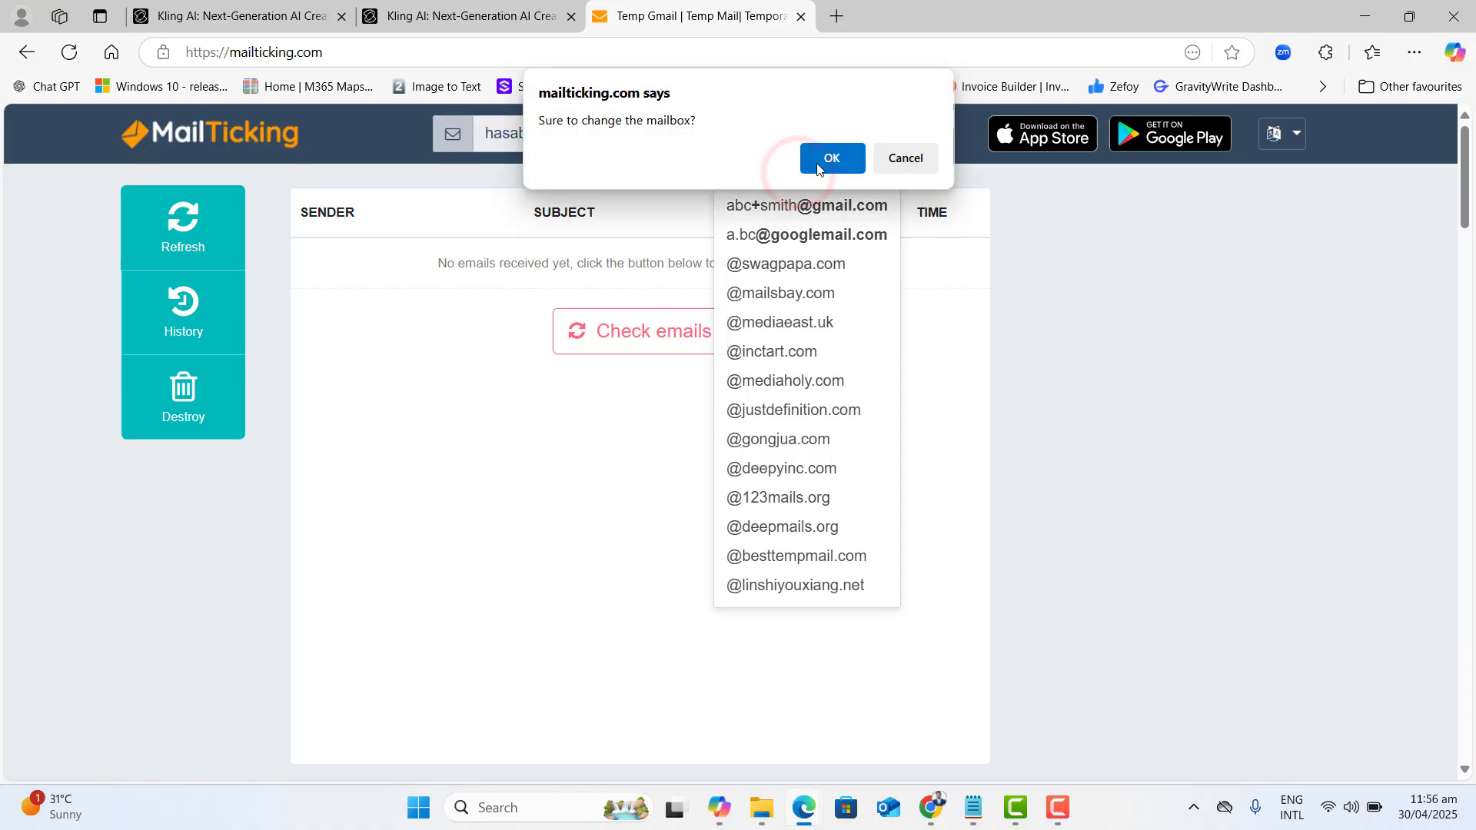
click(818, 163)
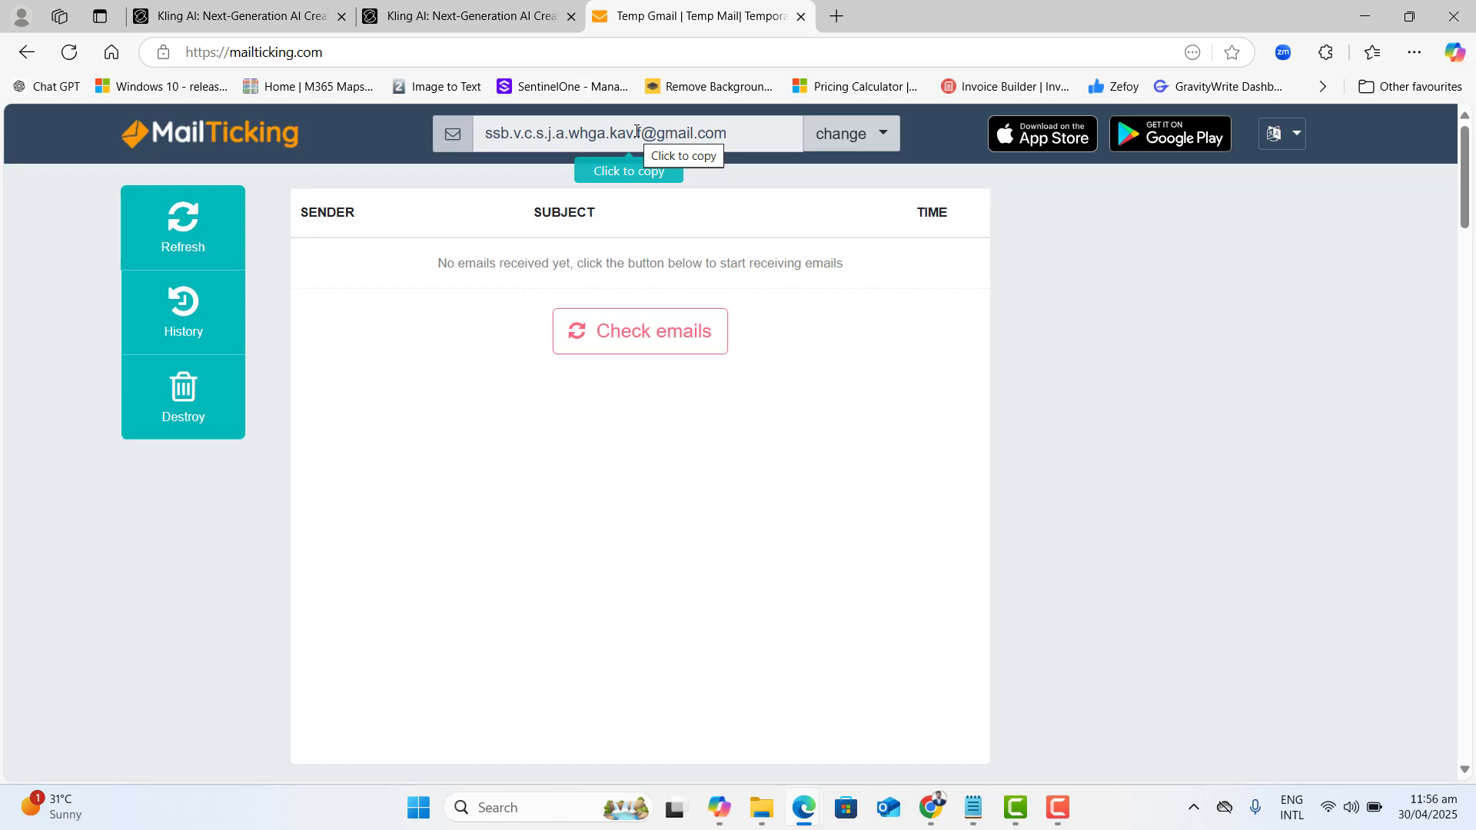
click(636, 132)
click(644, 210)
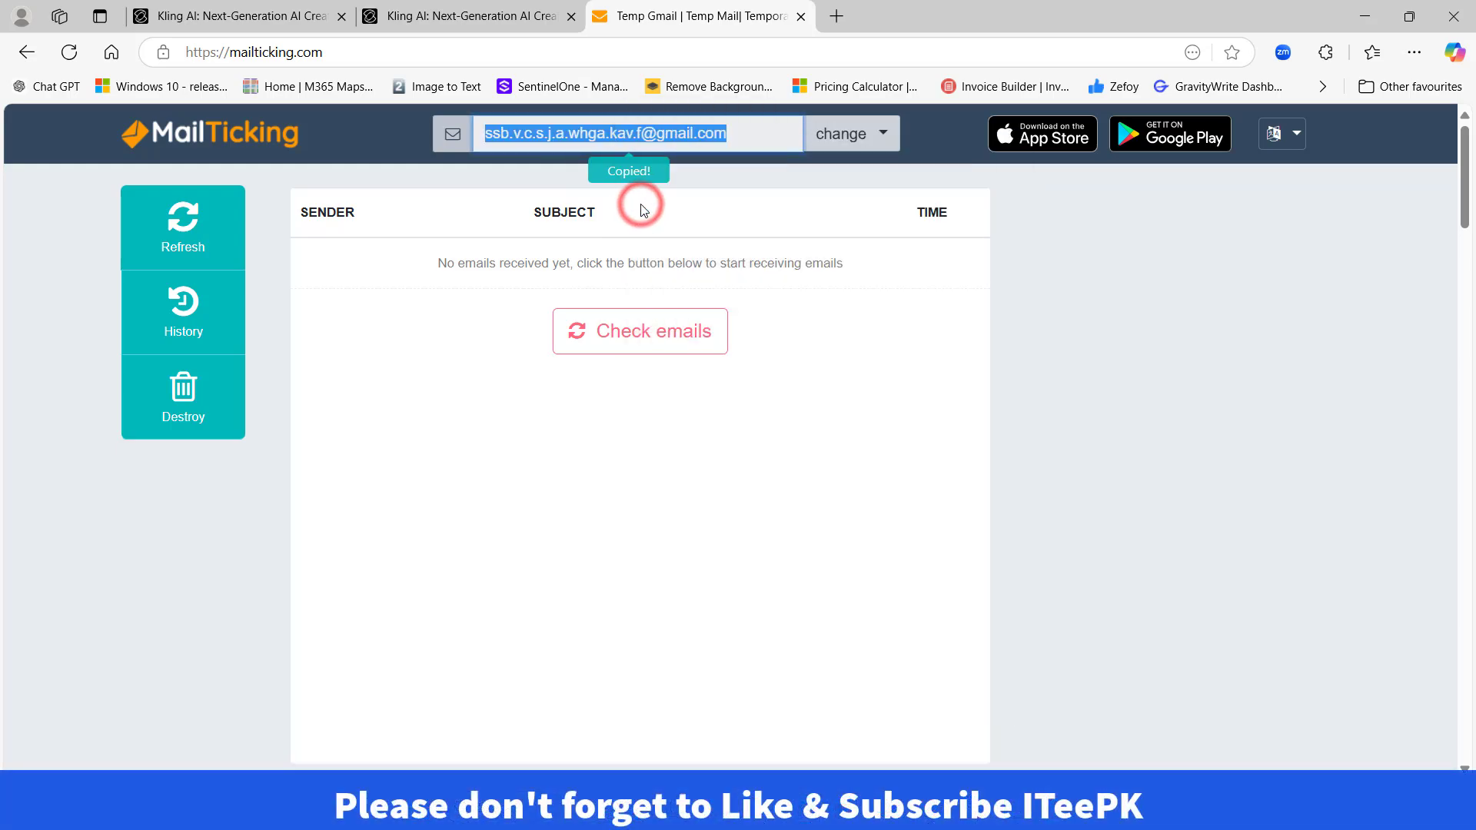
- Submit the Kling AI sign-up form with the copied Gmail address and a confirmed account password, and solve the puzzle verification
click(470, 15)
triple_click(1169, 329)
key(ctrl+v)
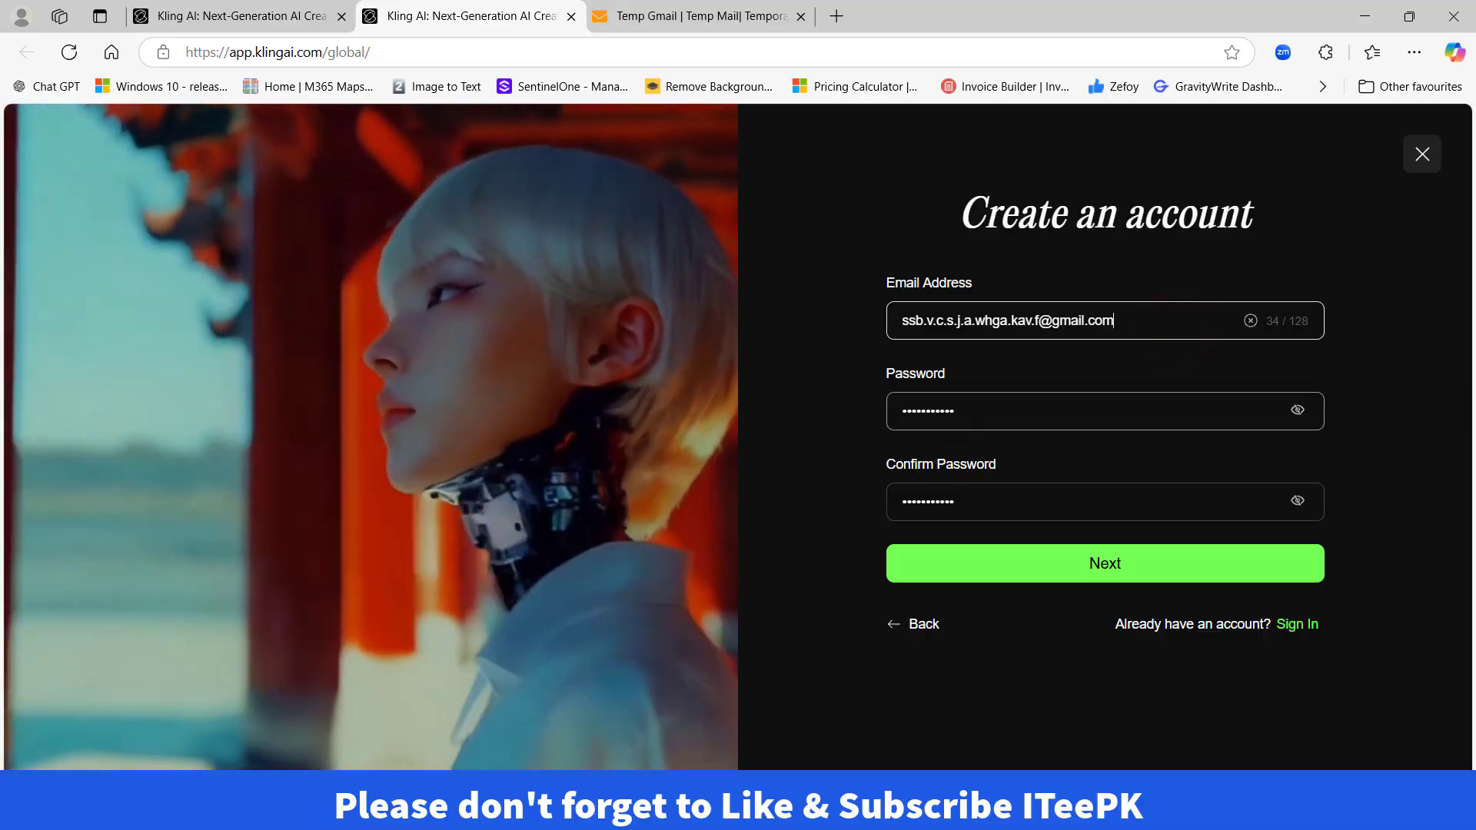
triple_click(976, 421)
text(•••••••••••)
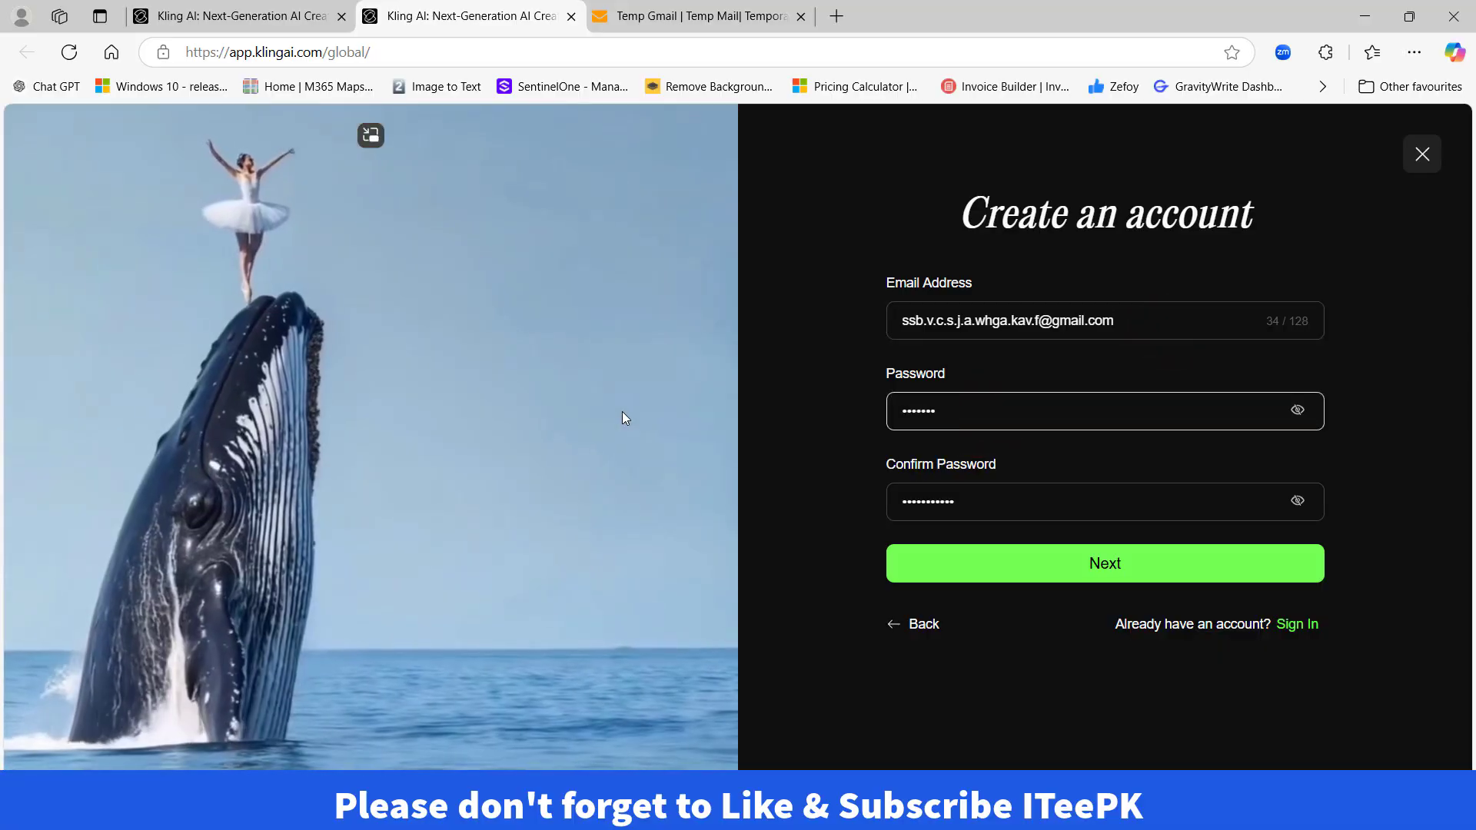
key(Tab)
text(•••••••••••)
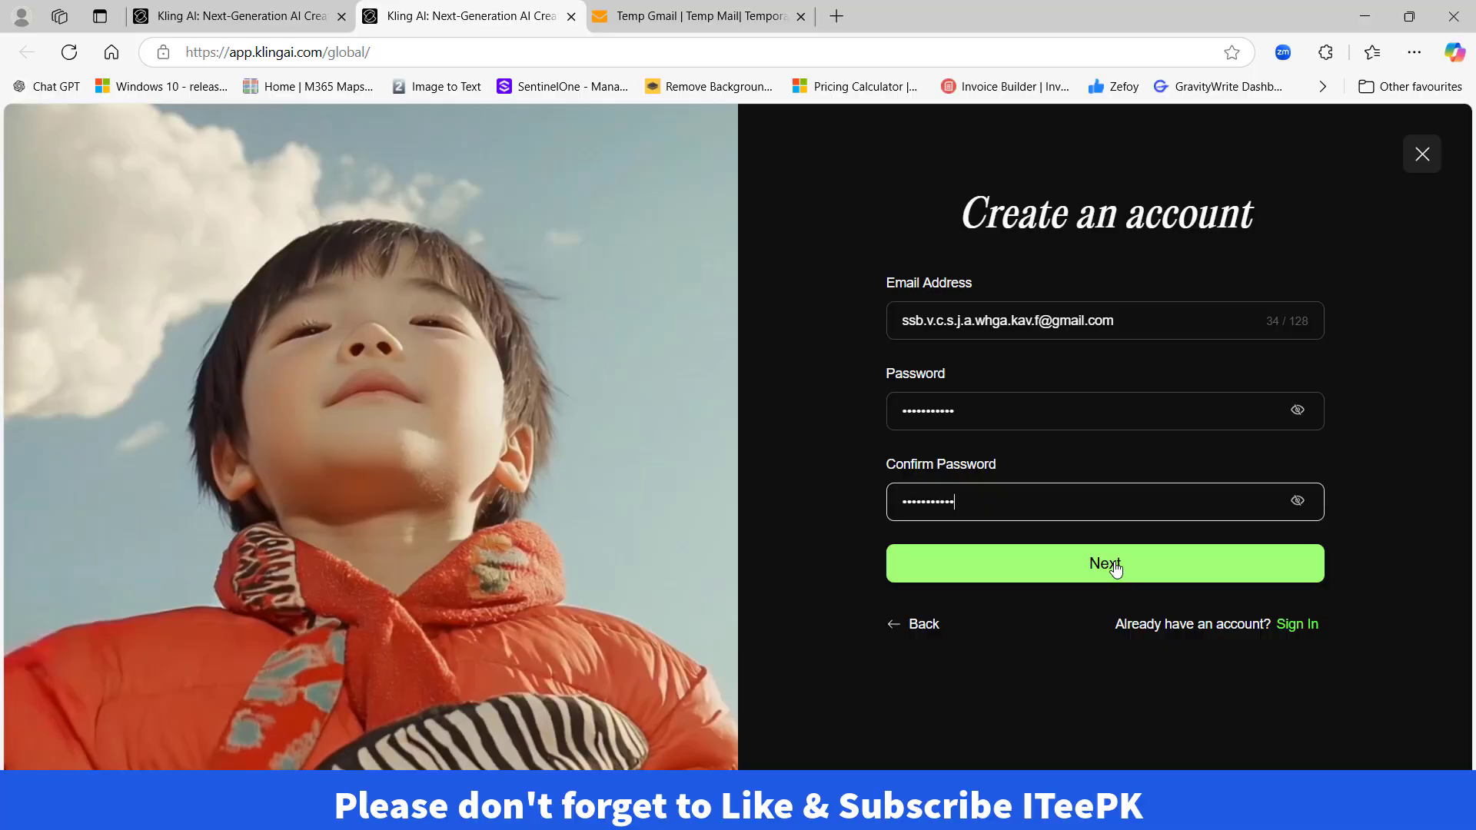
click(1114, 565)
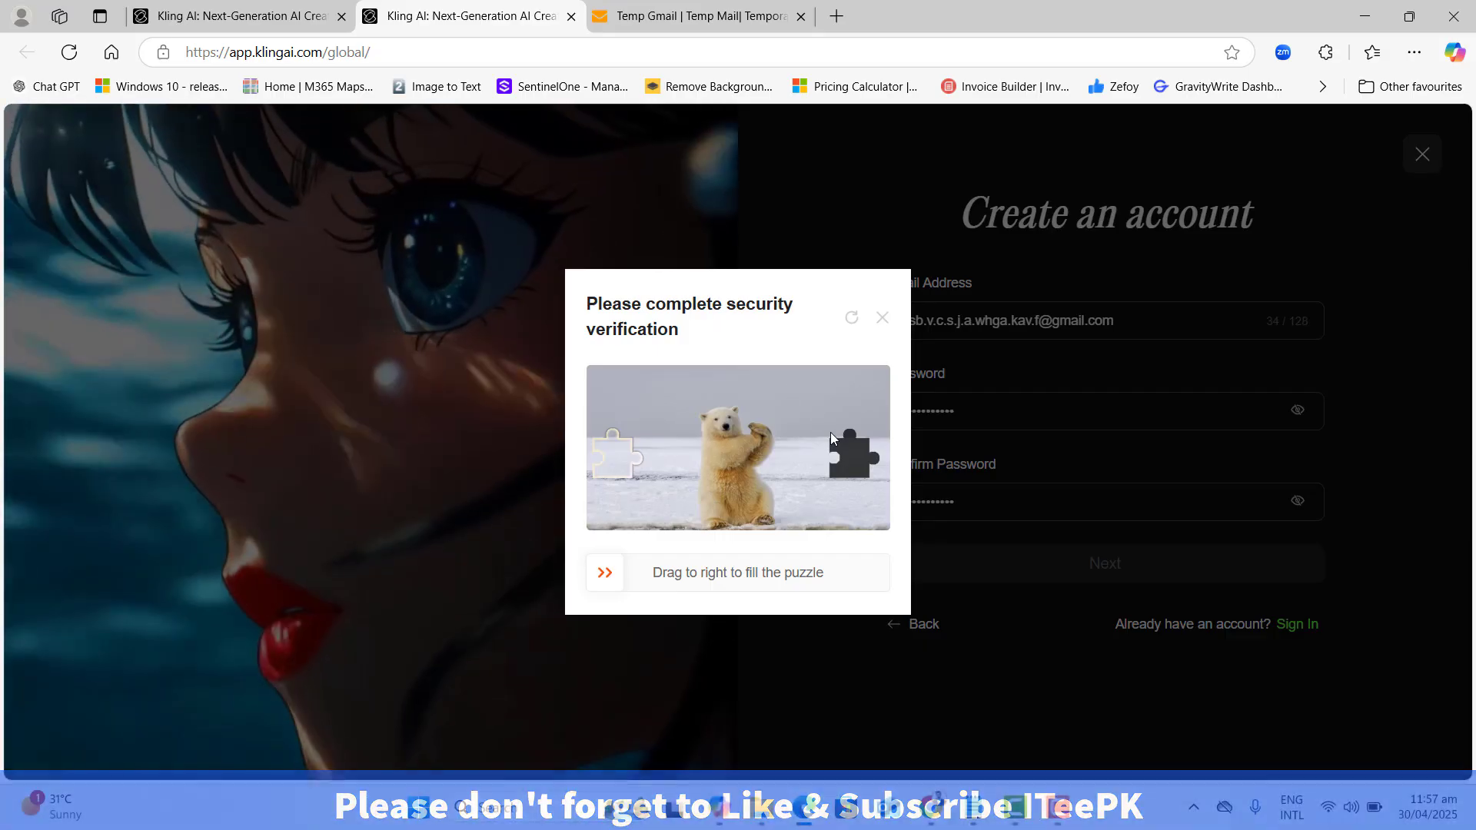
drag(618, 451, 853, 584)
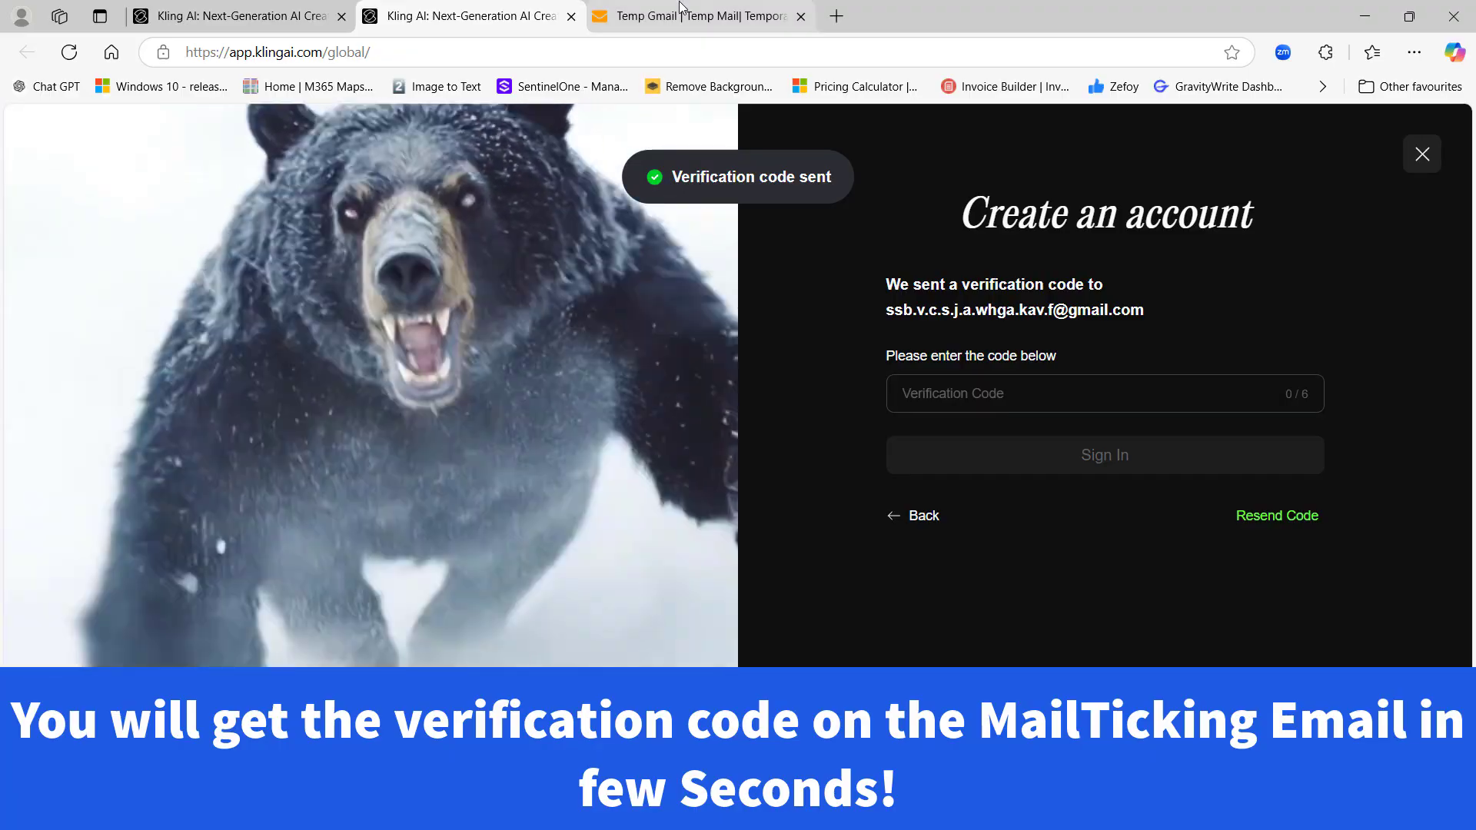
- Refresh the MailTicking inbox, open the KlingAI Account Verification e-mail and copy its verification code
click(679, 6)
click(205, 238)
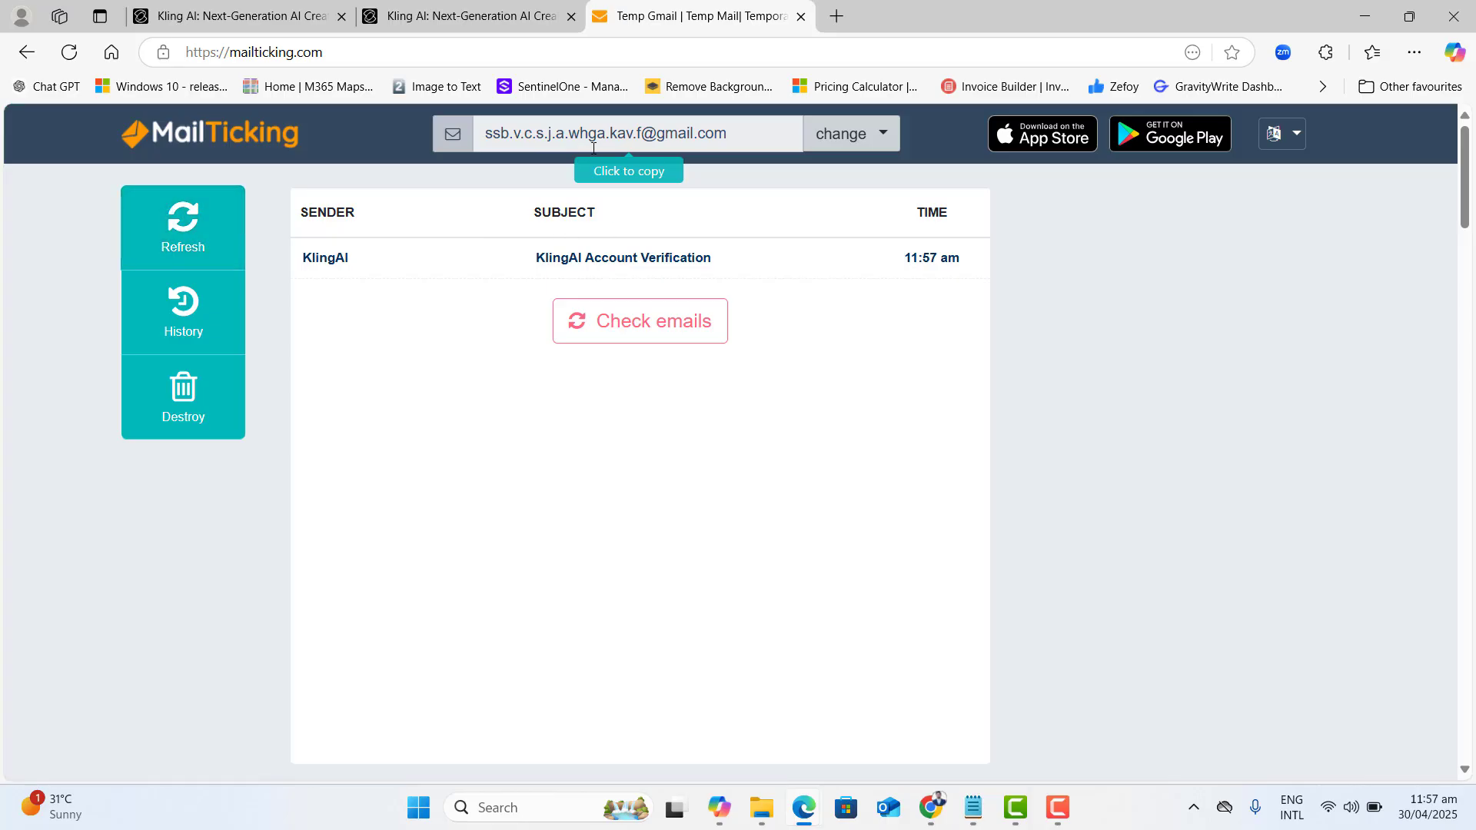
click(580, 266)
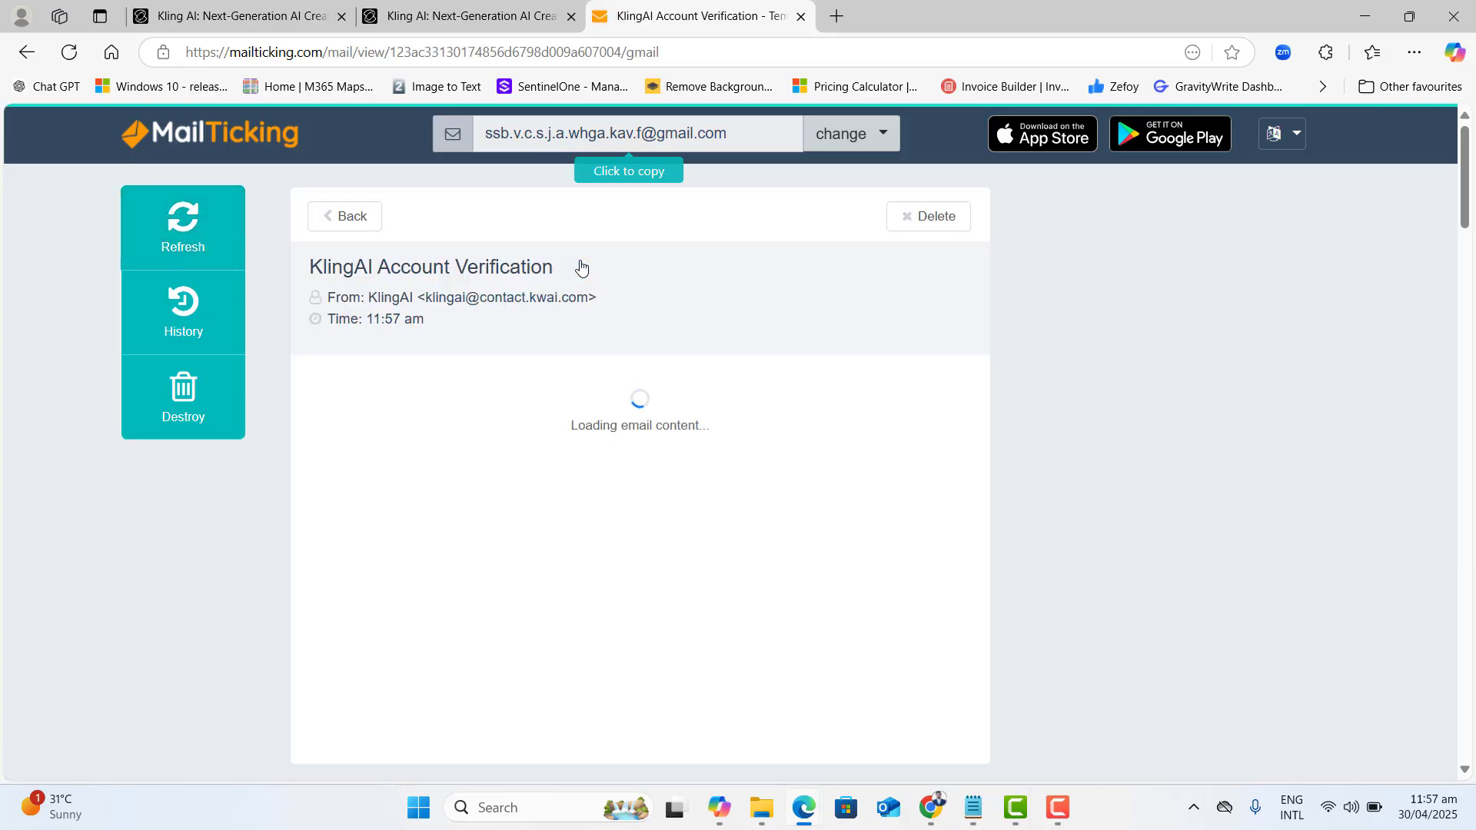
drag(686, 533, 588, 536)
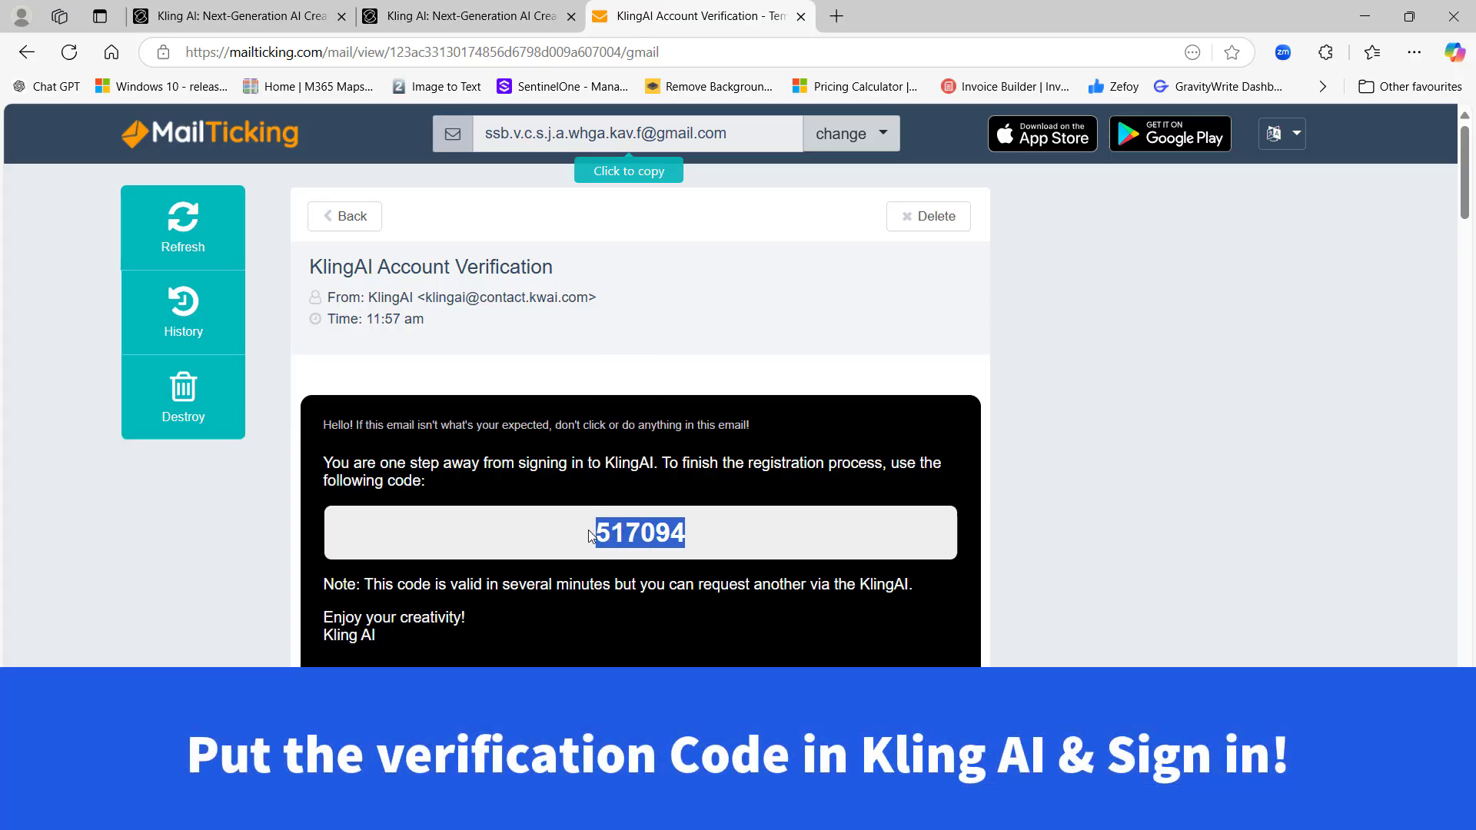
- Paste the verification code into the Kling AI account form and sign in
click(519, 9)
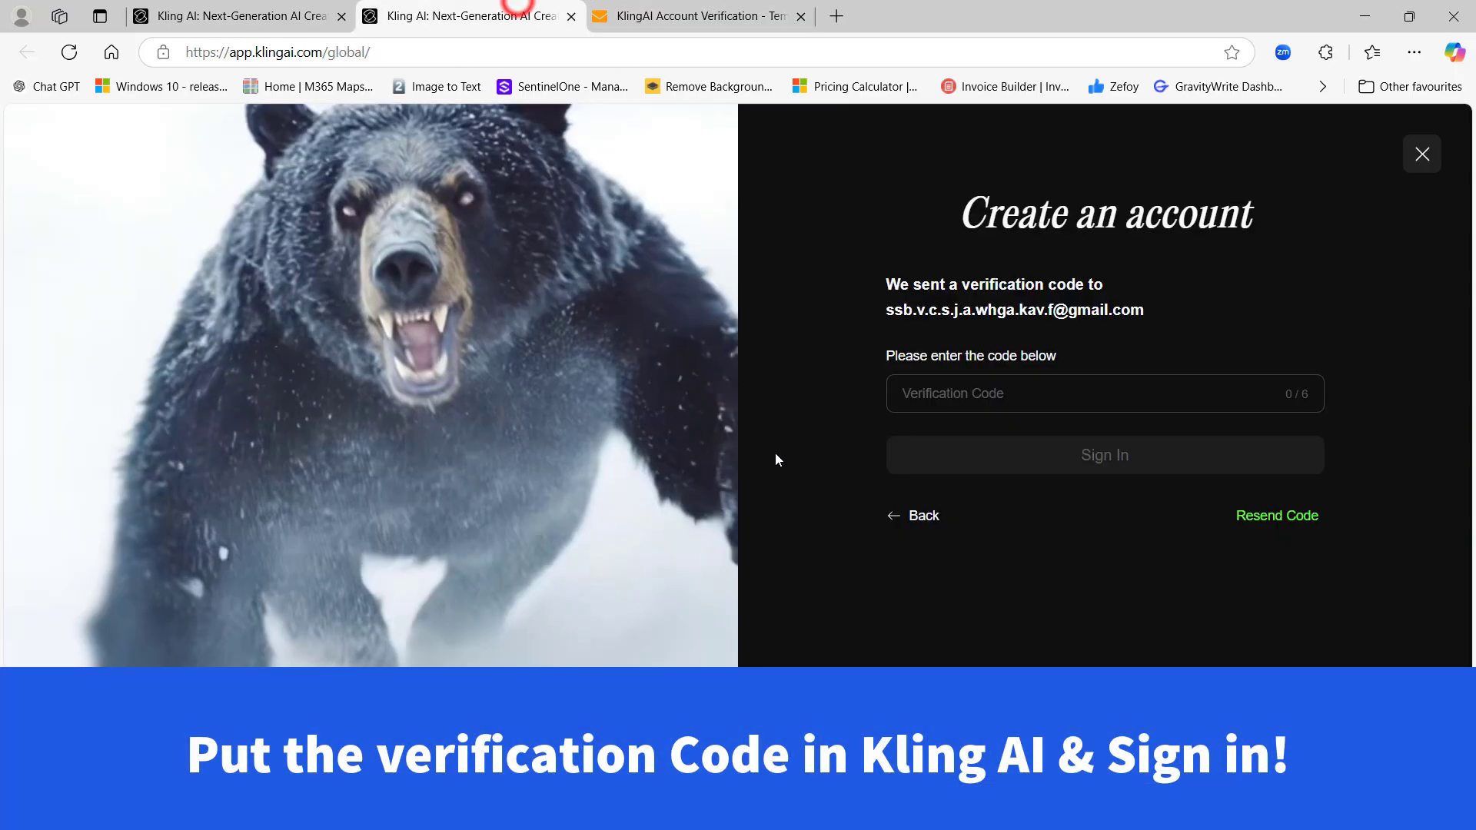
click(1001, 396)
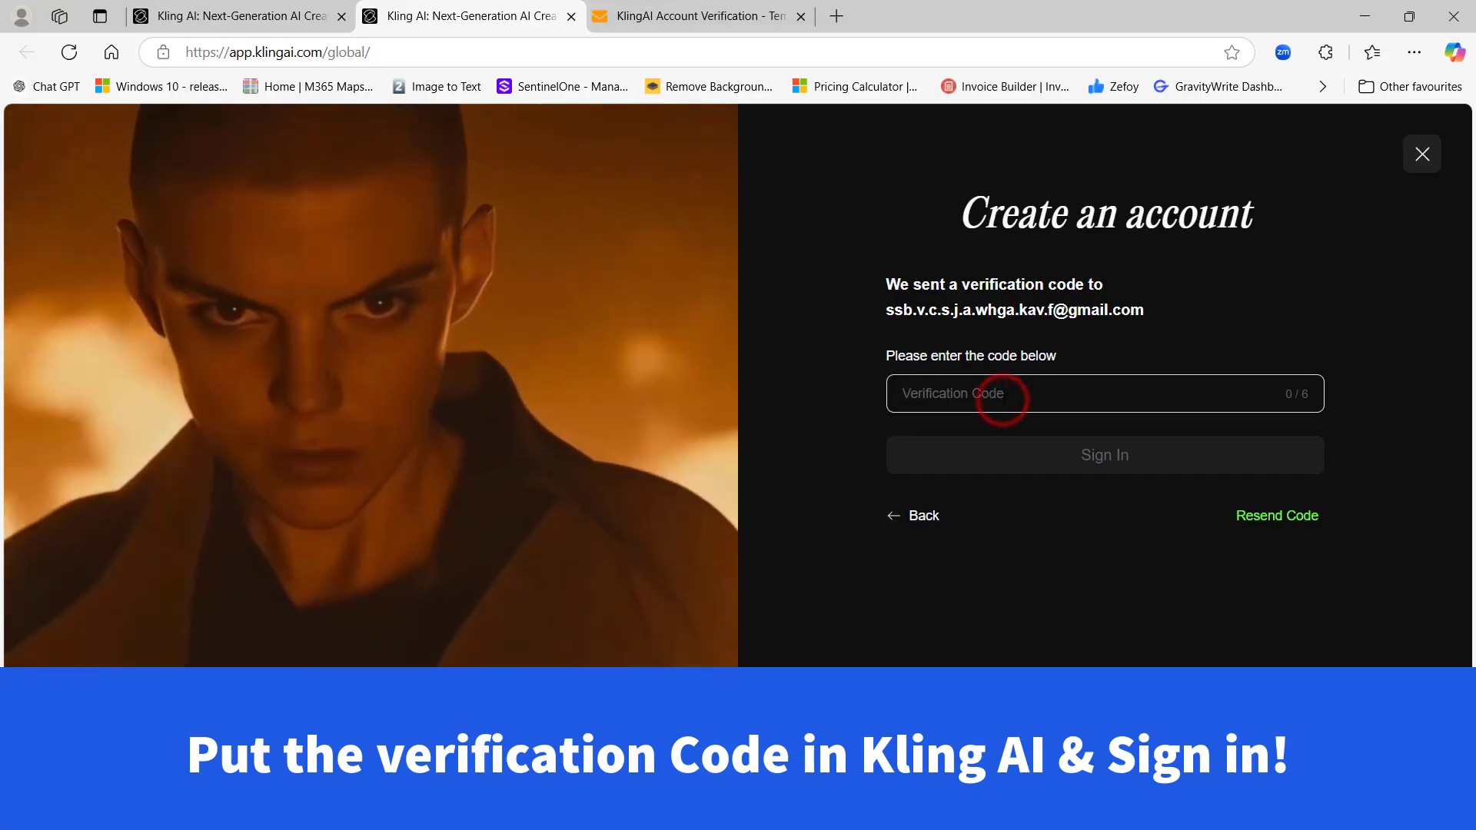
key(ctrl+v)
click(1103, 461)
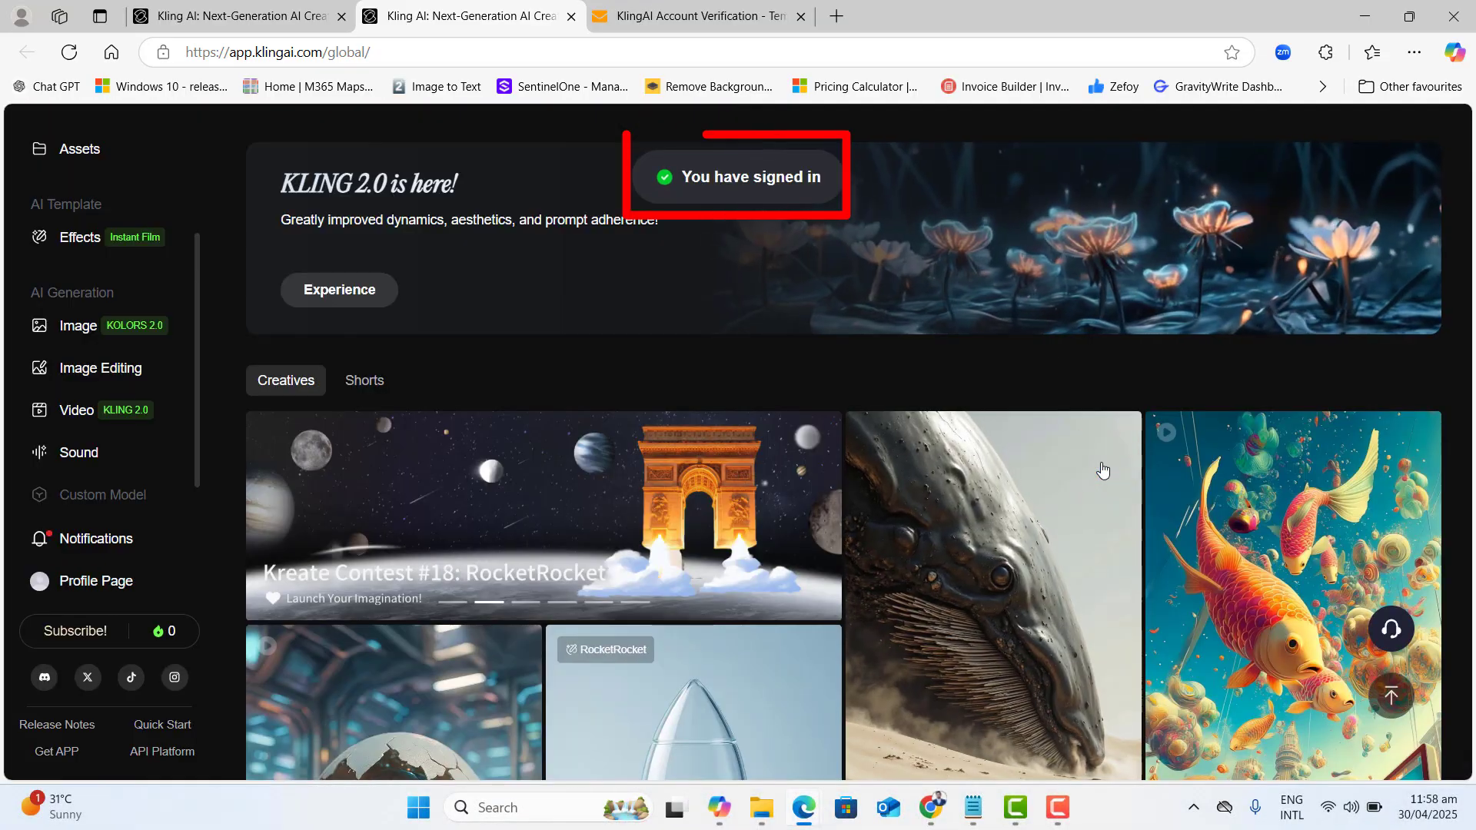
- Review the new account's credit activity on Kling AI and close the details
click(1439, 184)
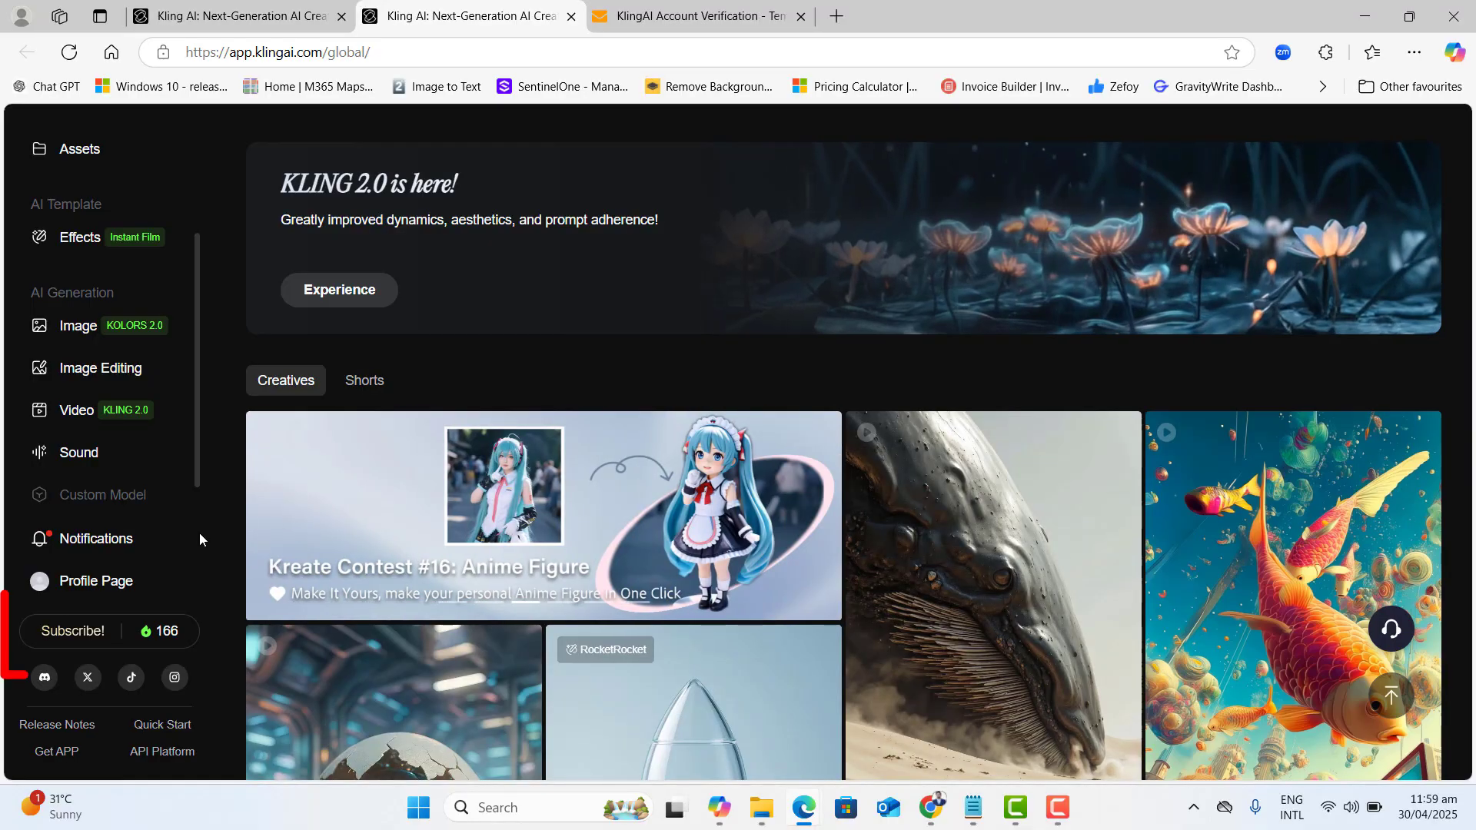
click(166, 631)
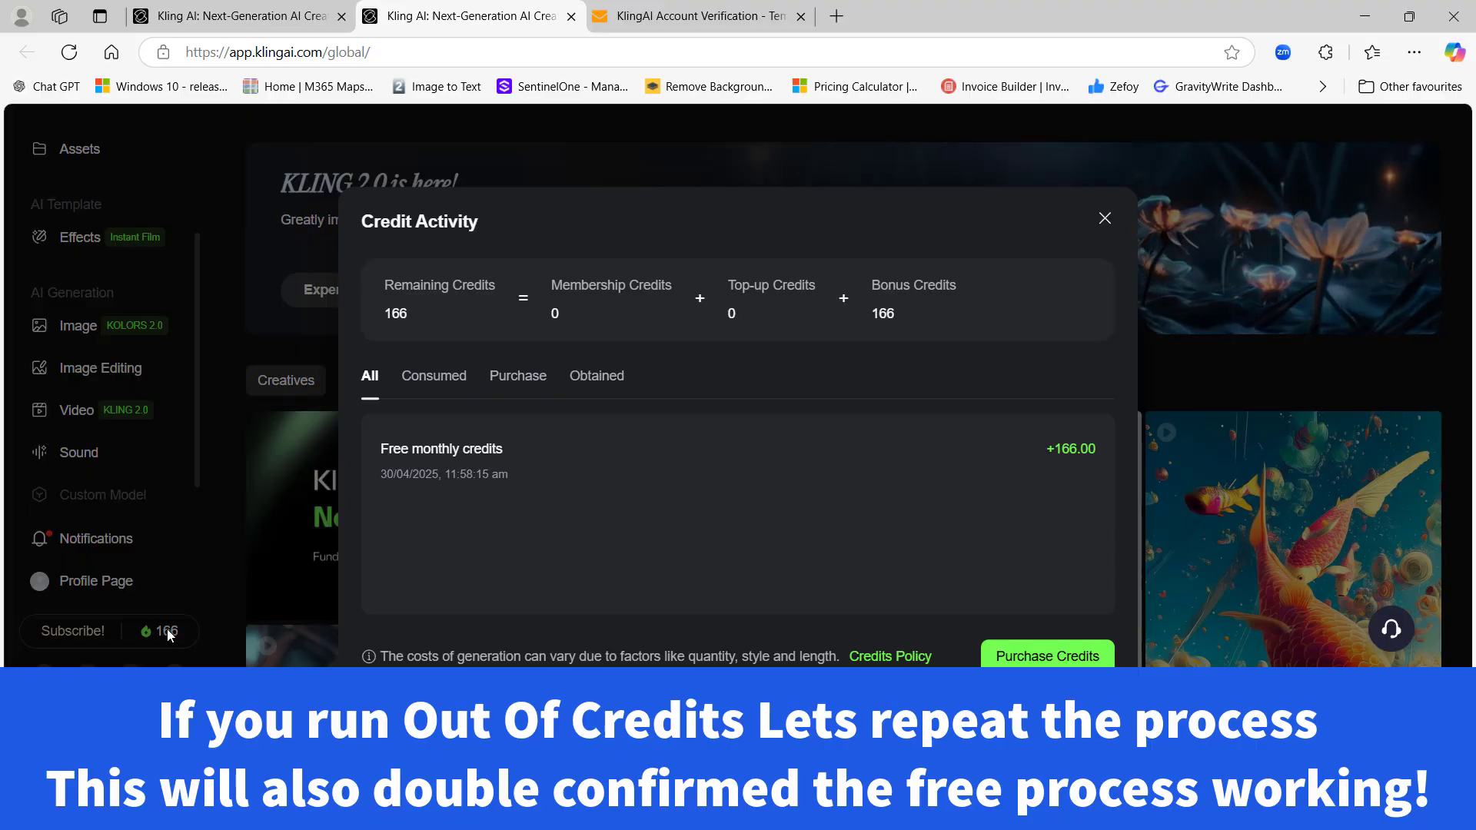
click(1105, 220)
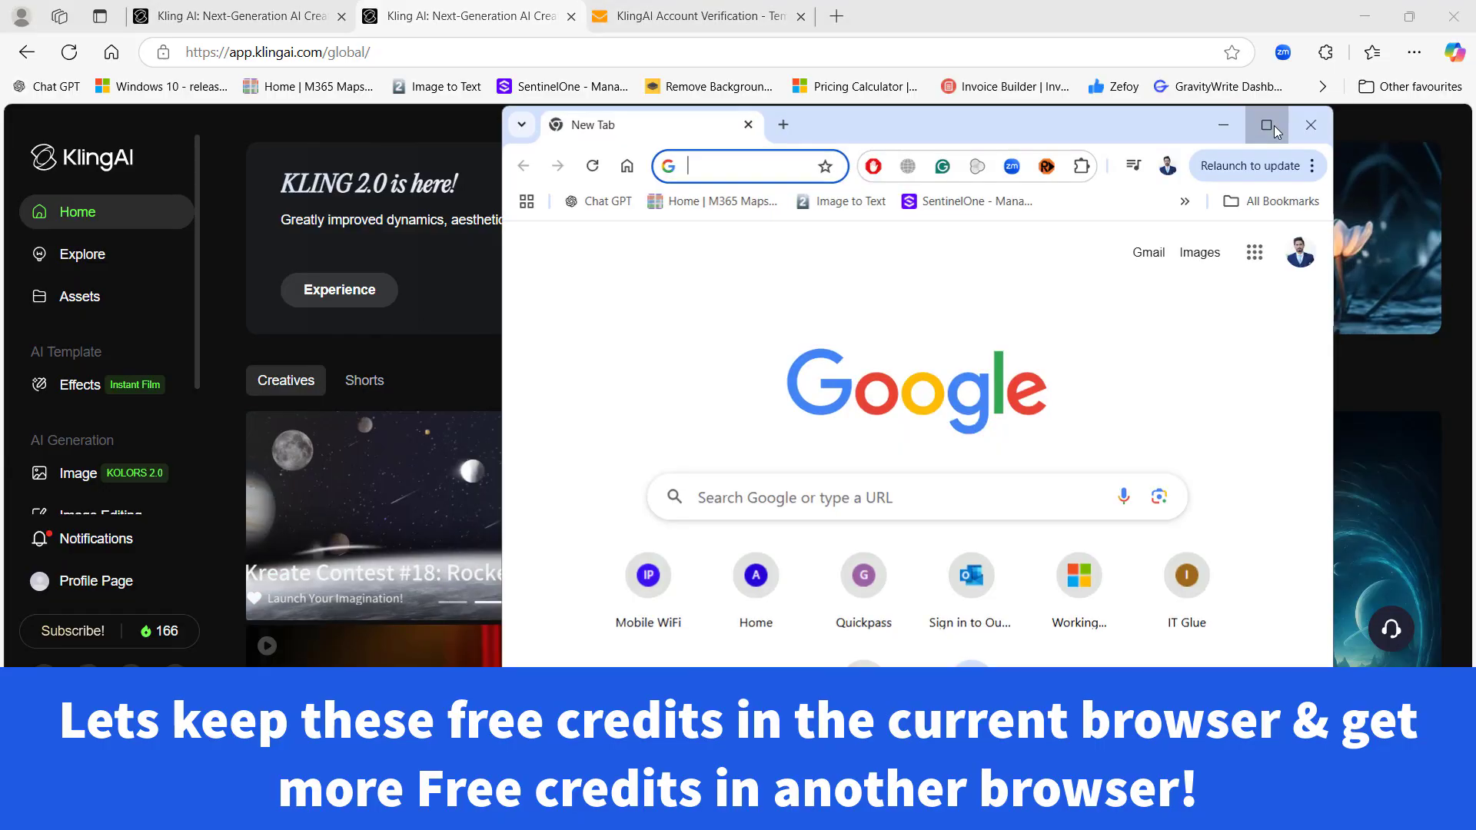
- Open klingai.com in a maximized Chrome window
click(1270, 121)
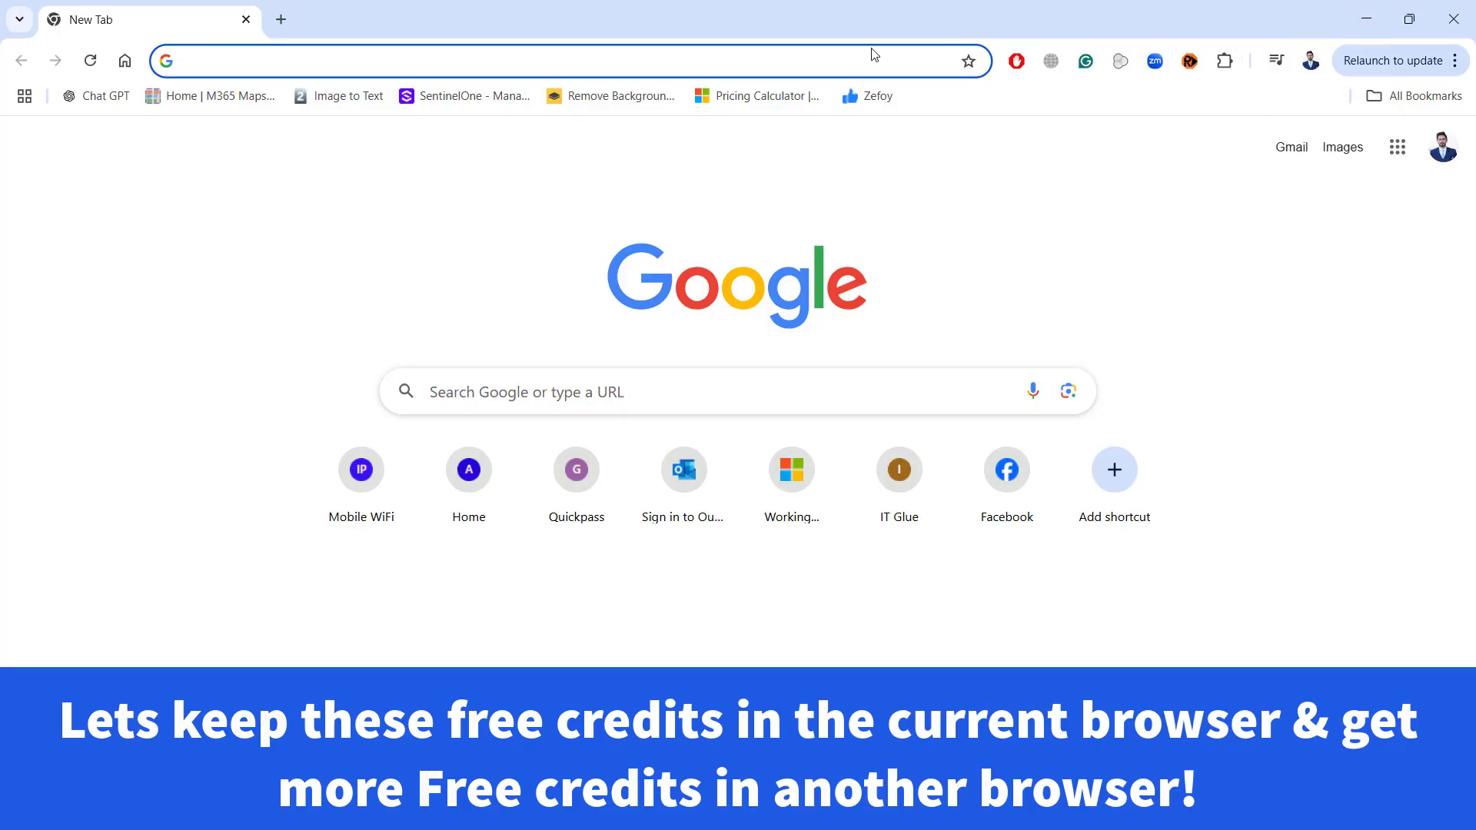
click(837, 51)
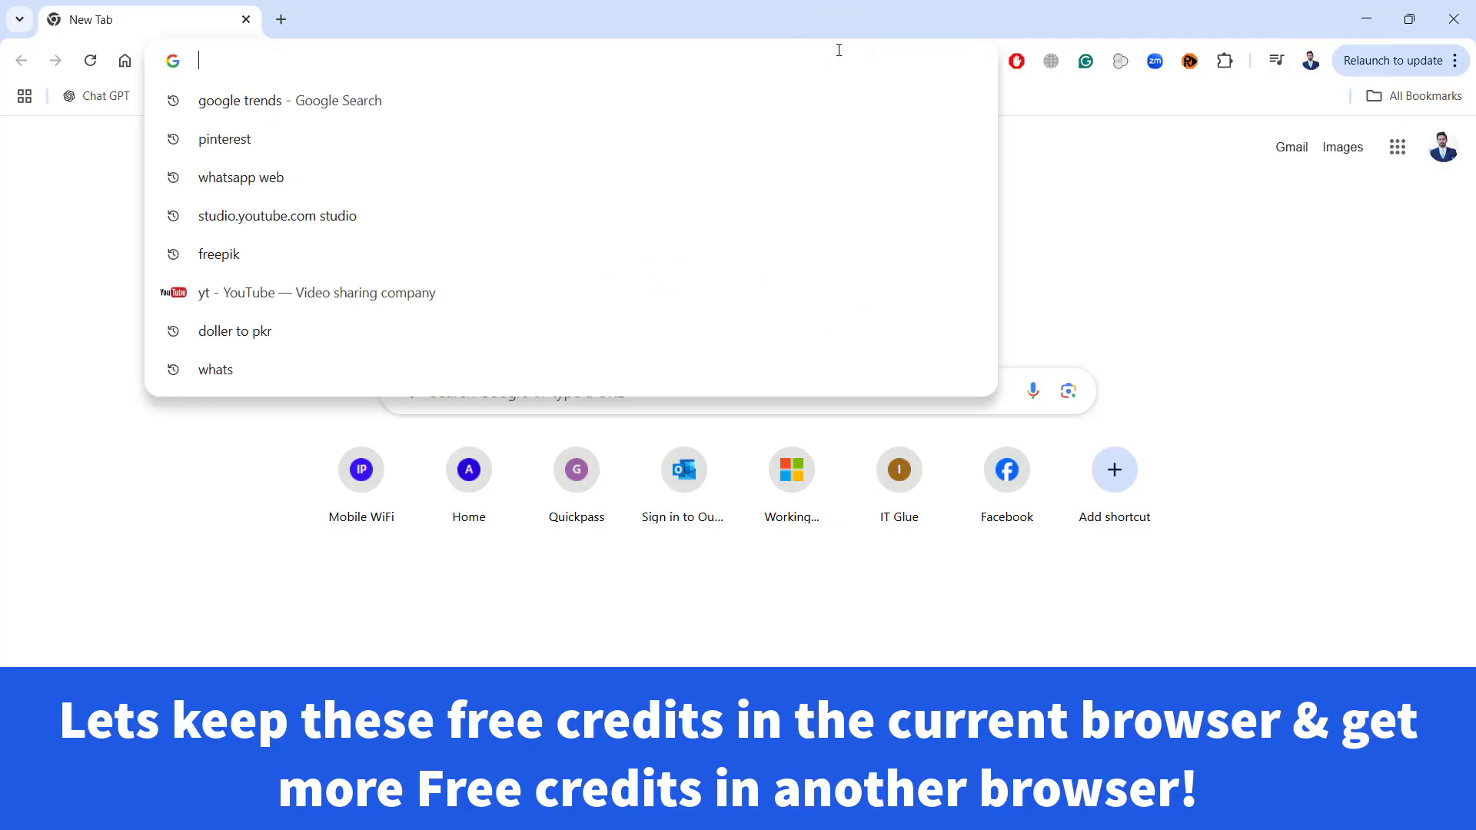
text(klingai.com)
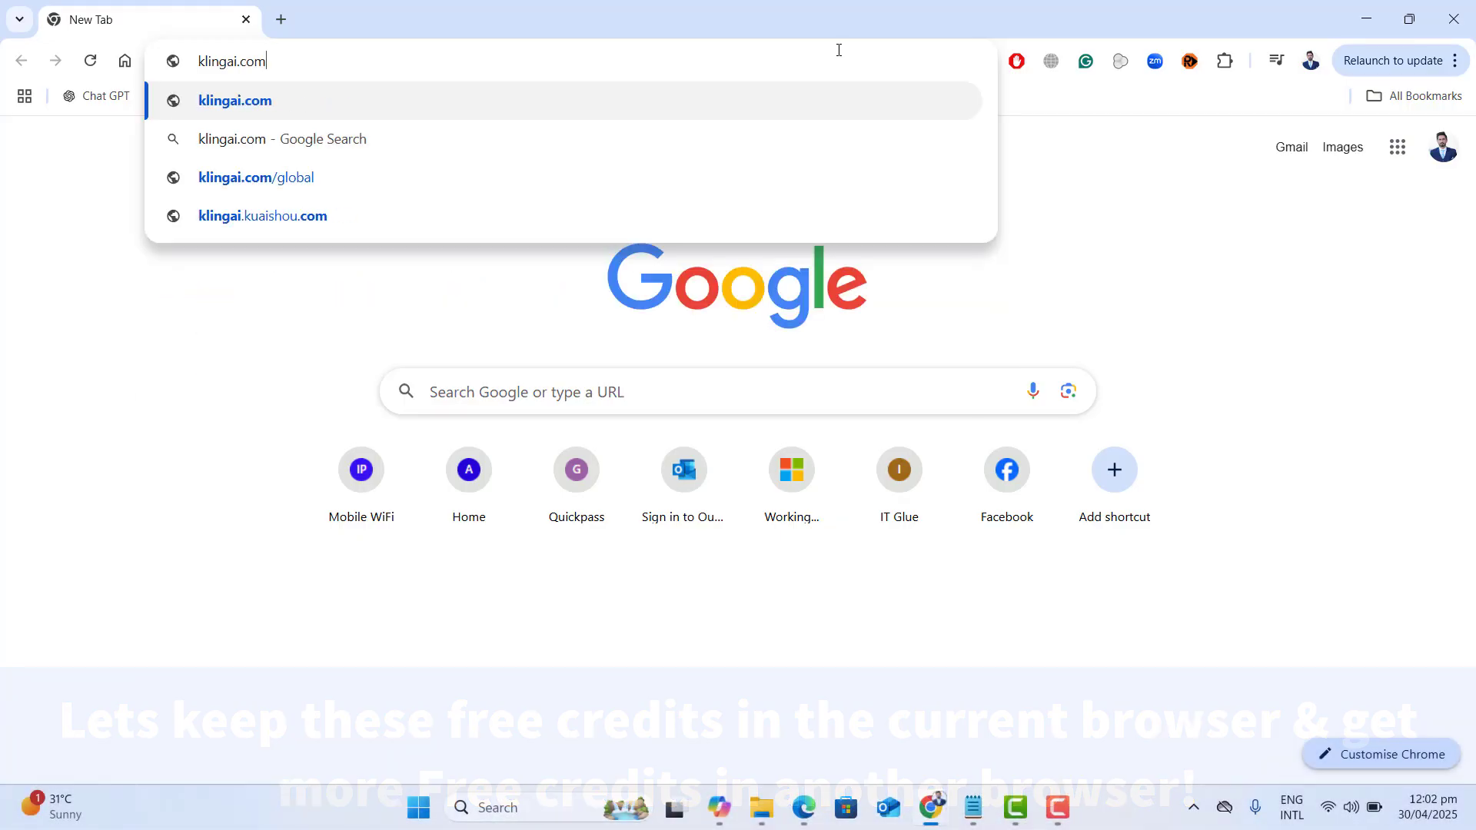
key(Return)
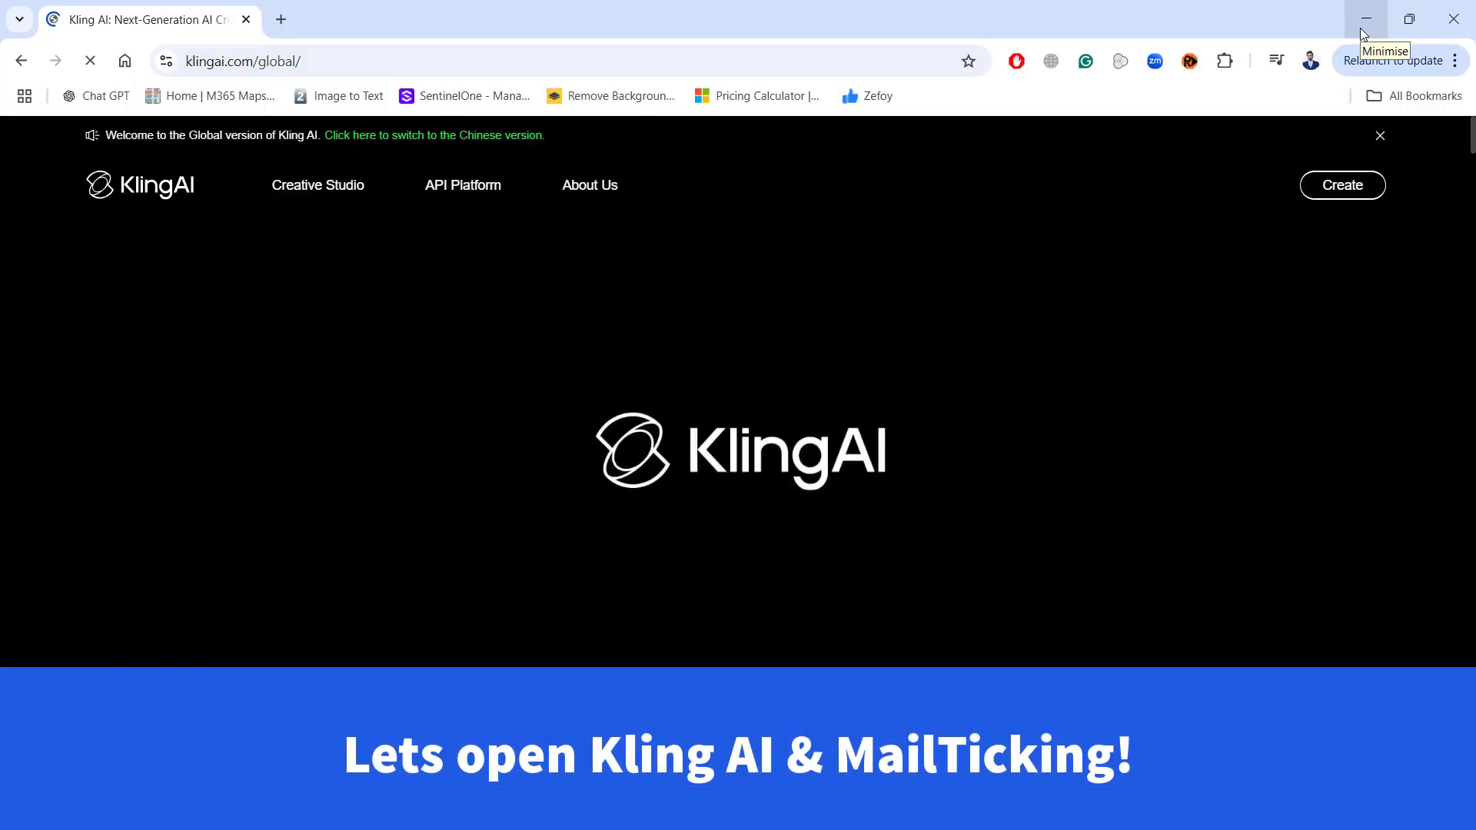
- Open mailticking.com in a new Chrome tab and clear the googlemail.com address type for the temp e-mail
click(278, 21)
click(307, 60)
text(mail)
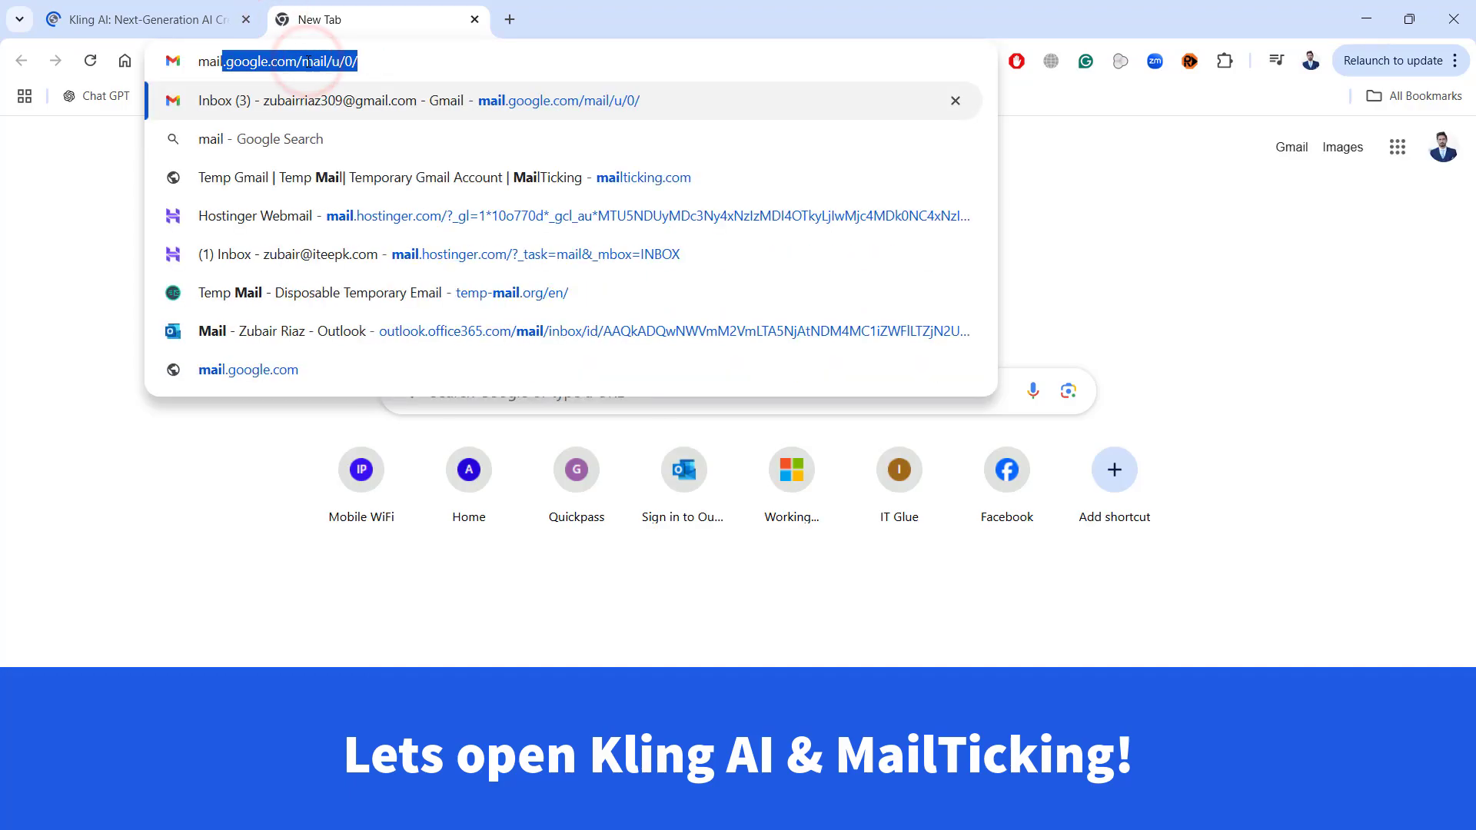
text(ticking.com)
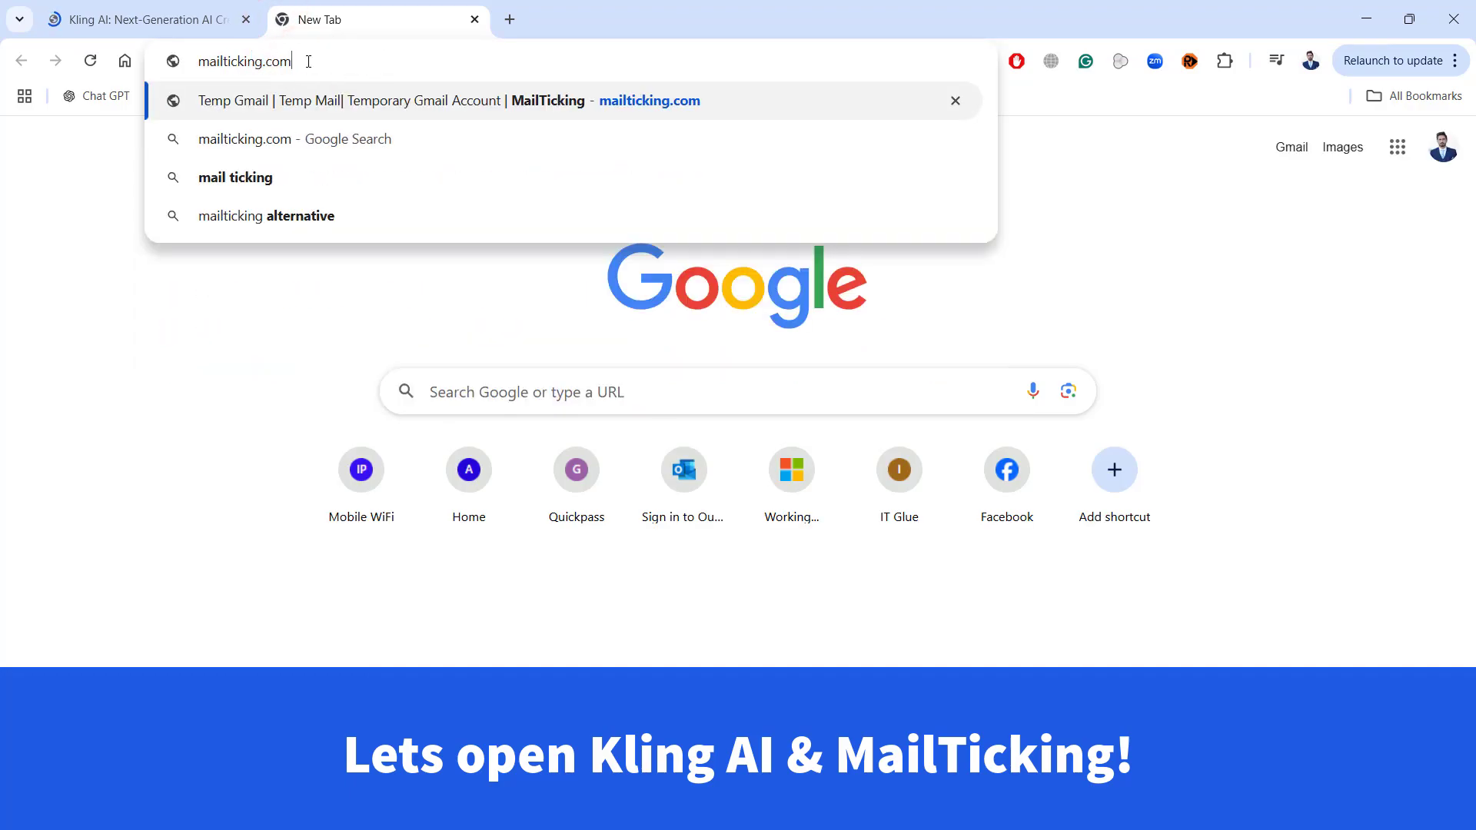
key(Return)
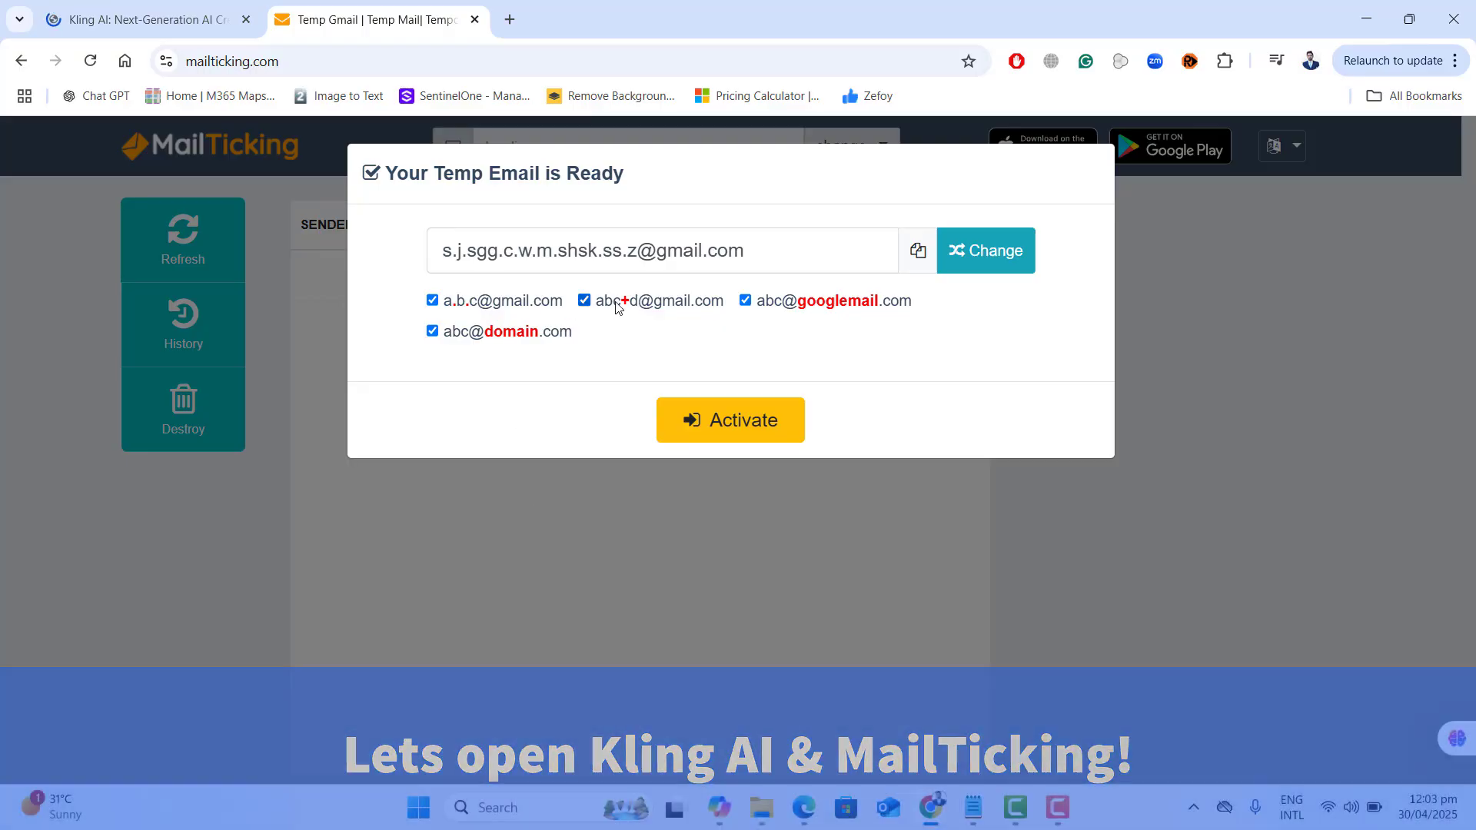
click(745, 301)
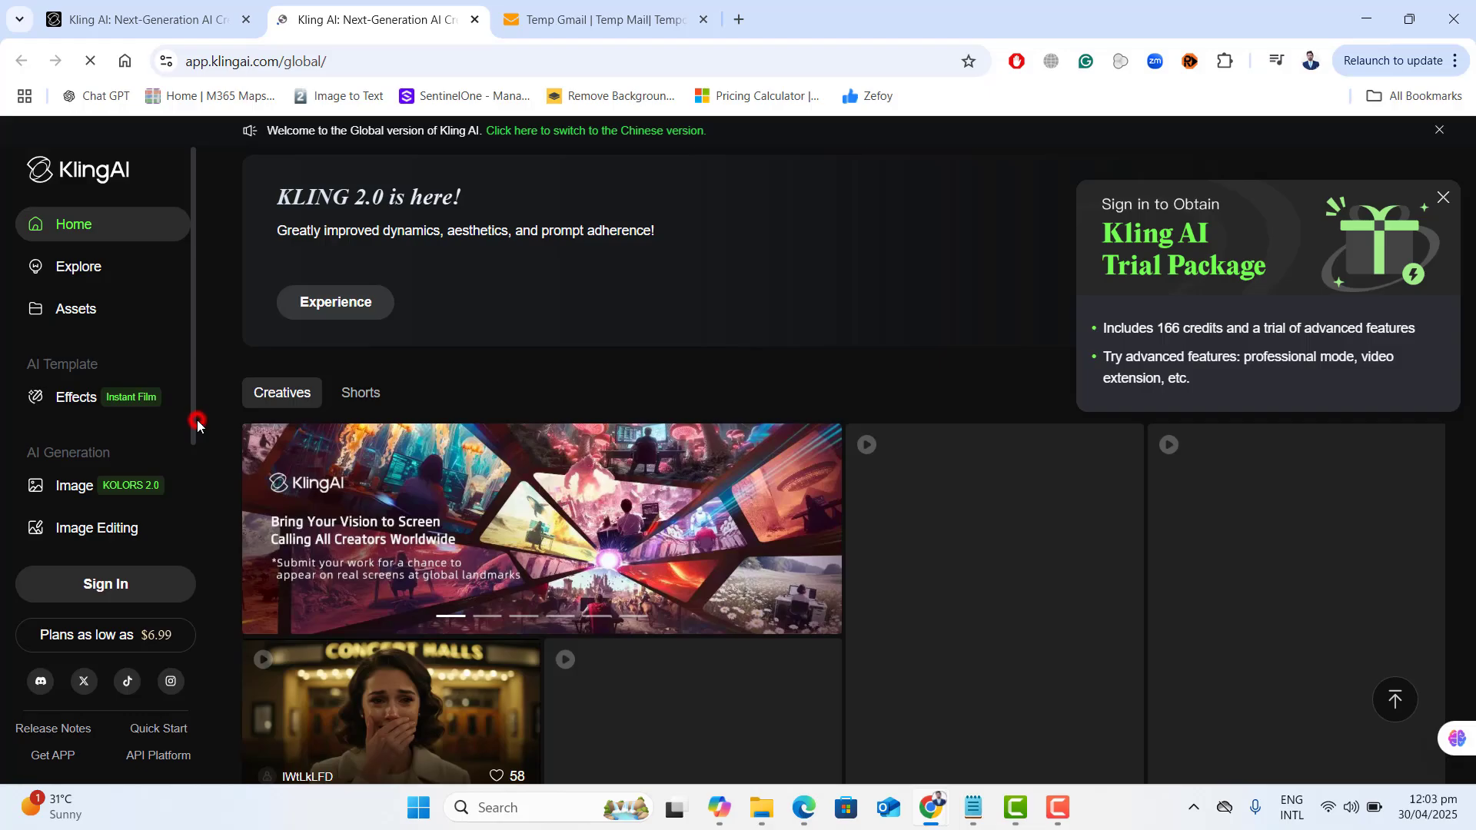
- Open Kling AI's e-mail sign-in and go to the free sign-up form for a new account
scroll(192, 442, down, 2)
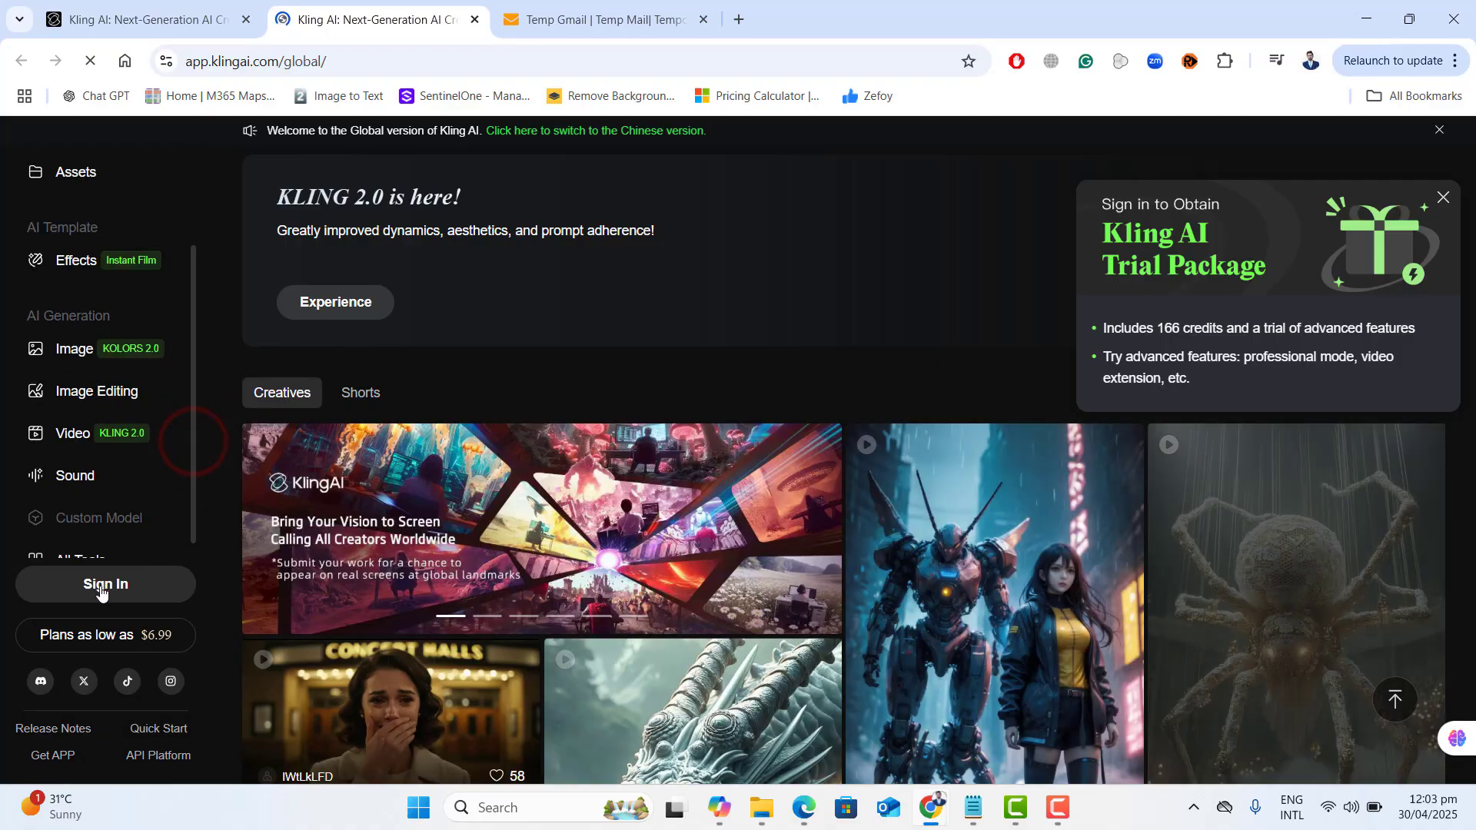
click(100, 586)
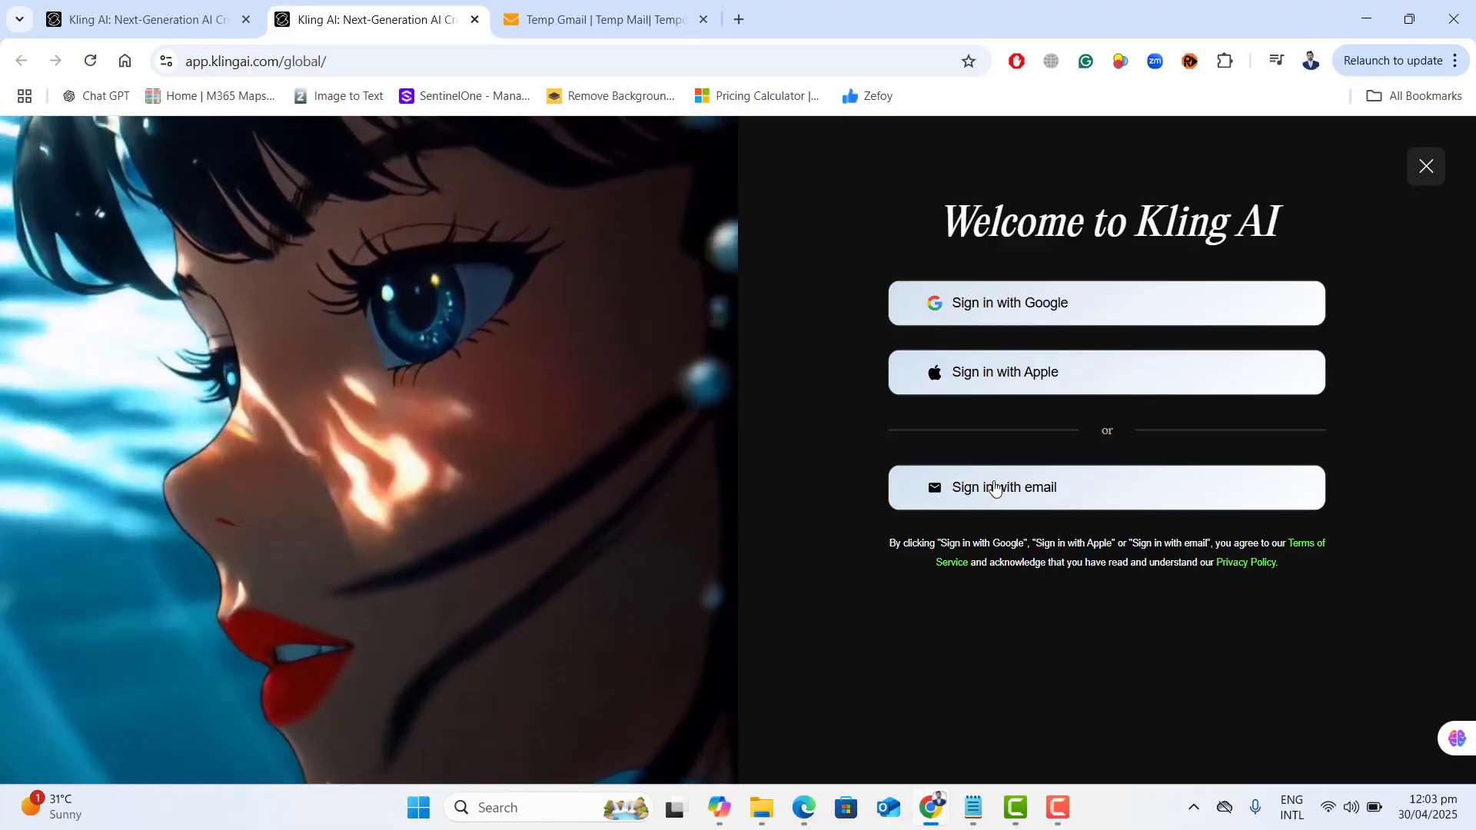
click(993, 484)
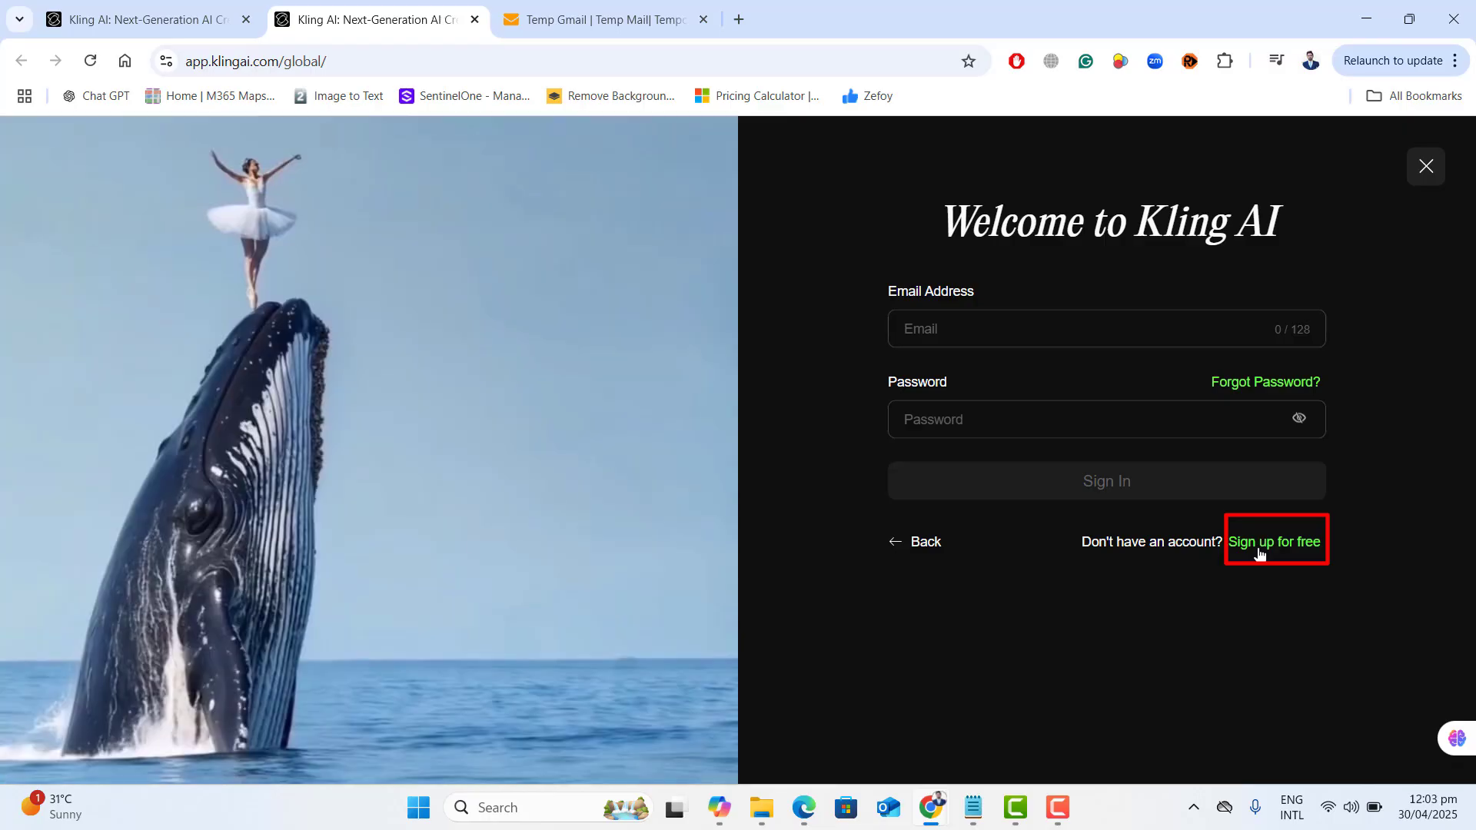
click(1258, 547)
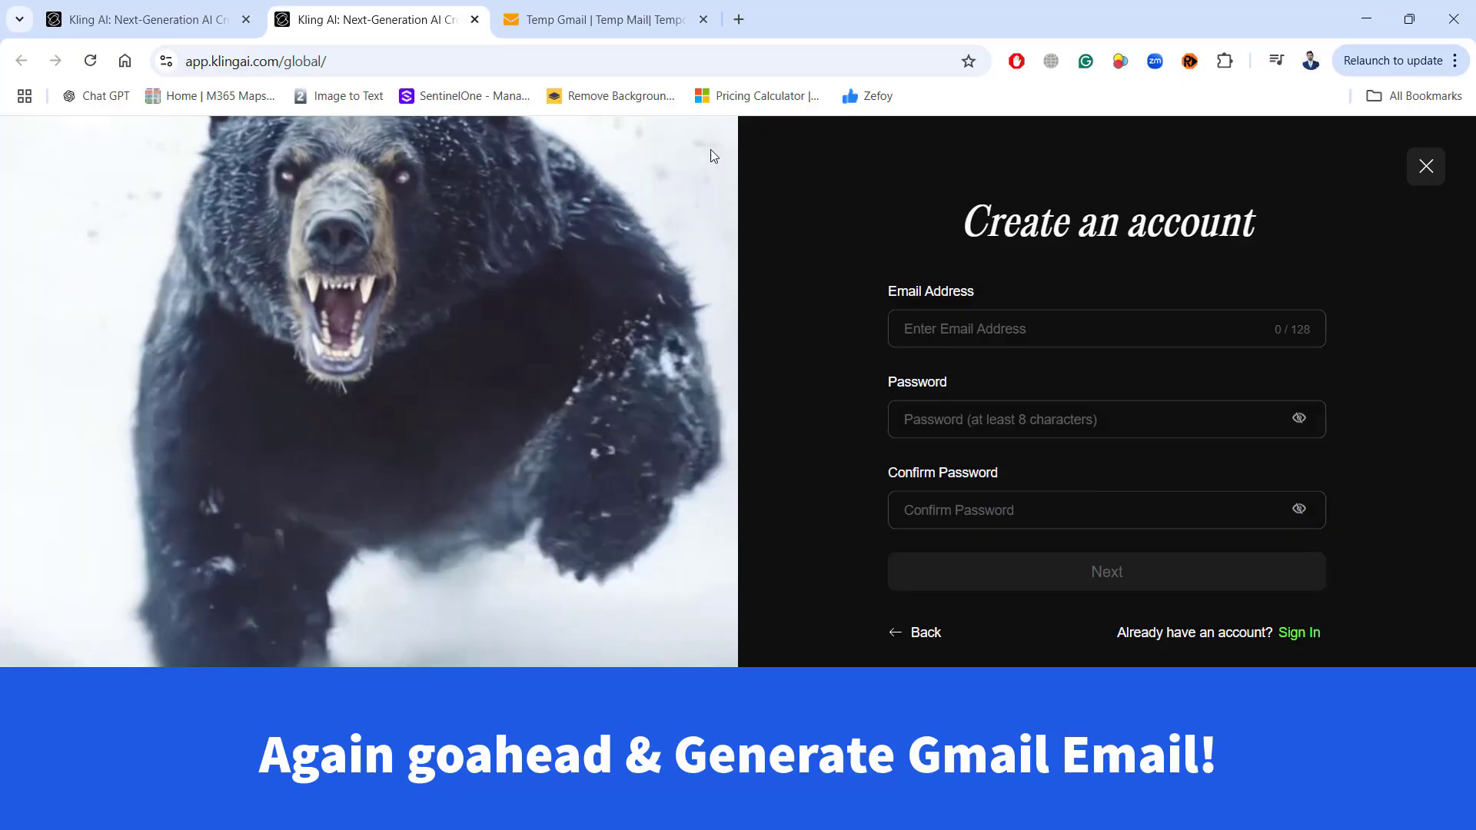
click(631, 8)
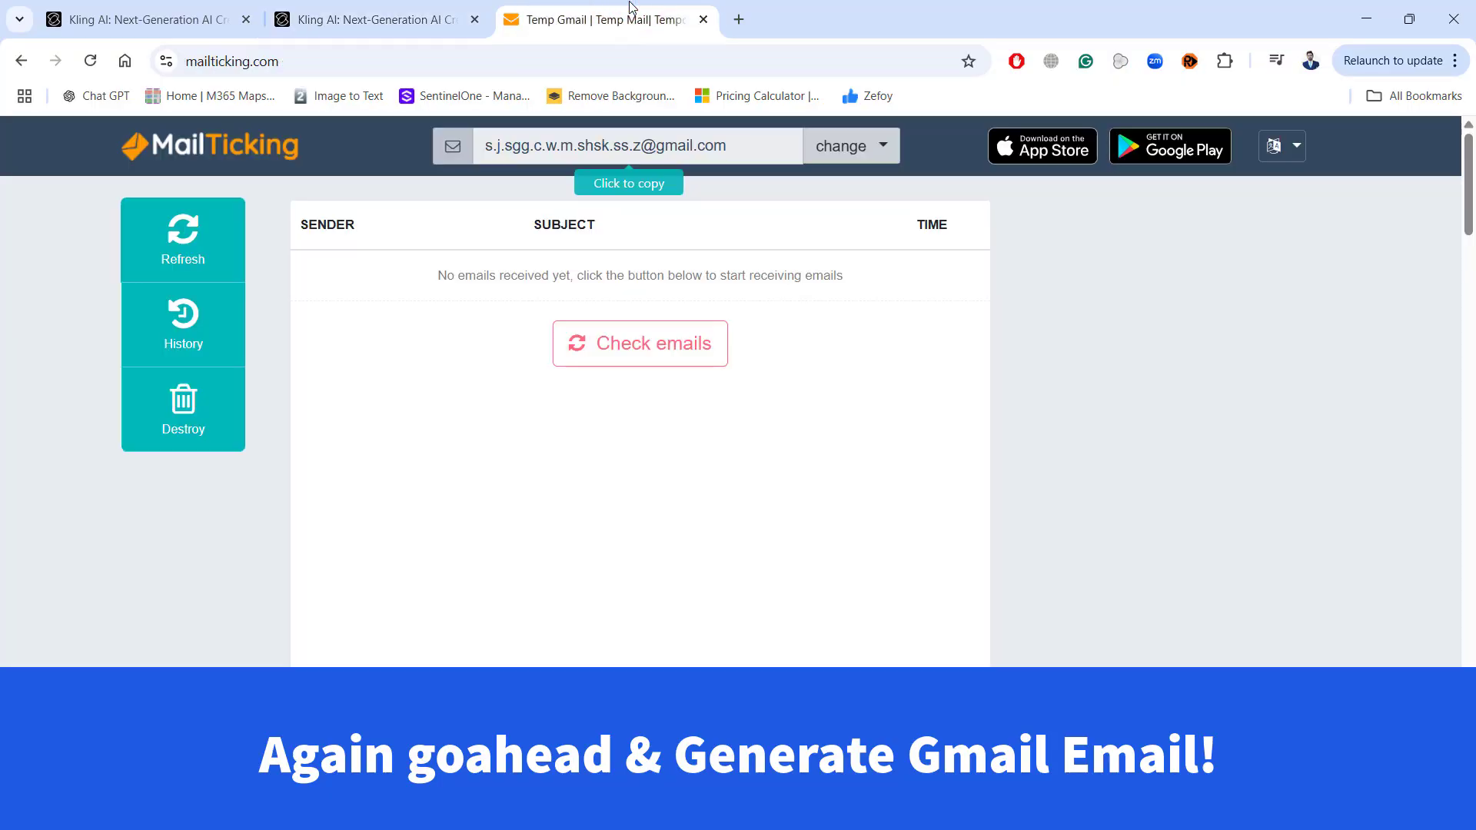
click(861, 154)
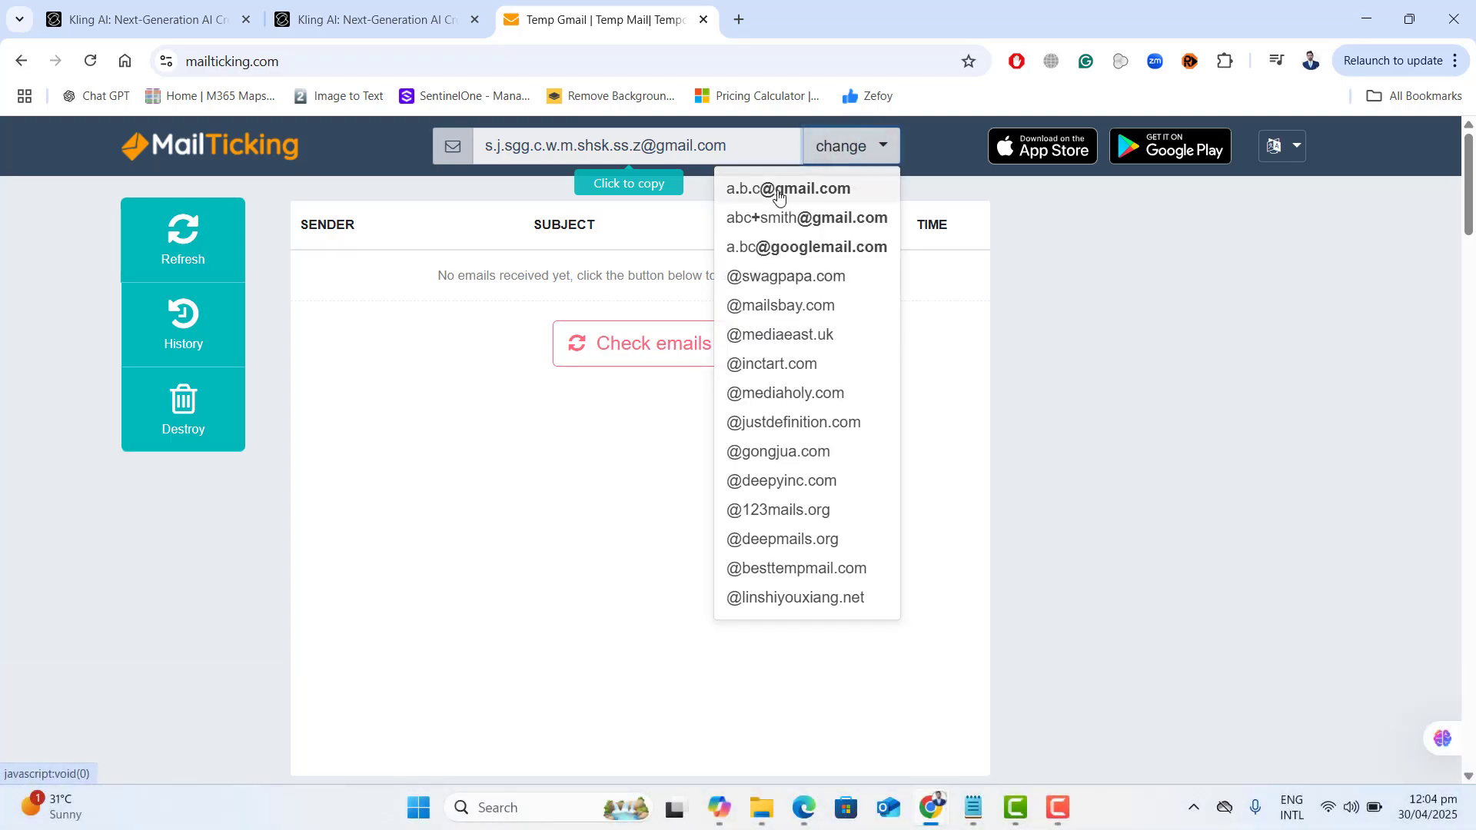
click(778, 195)
click(840, 179)
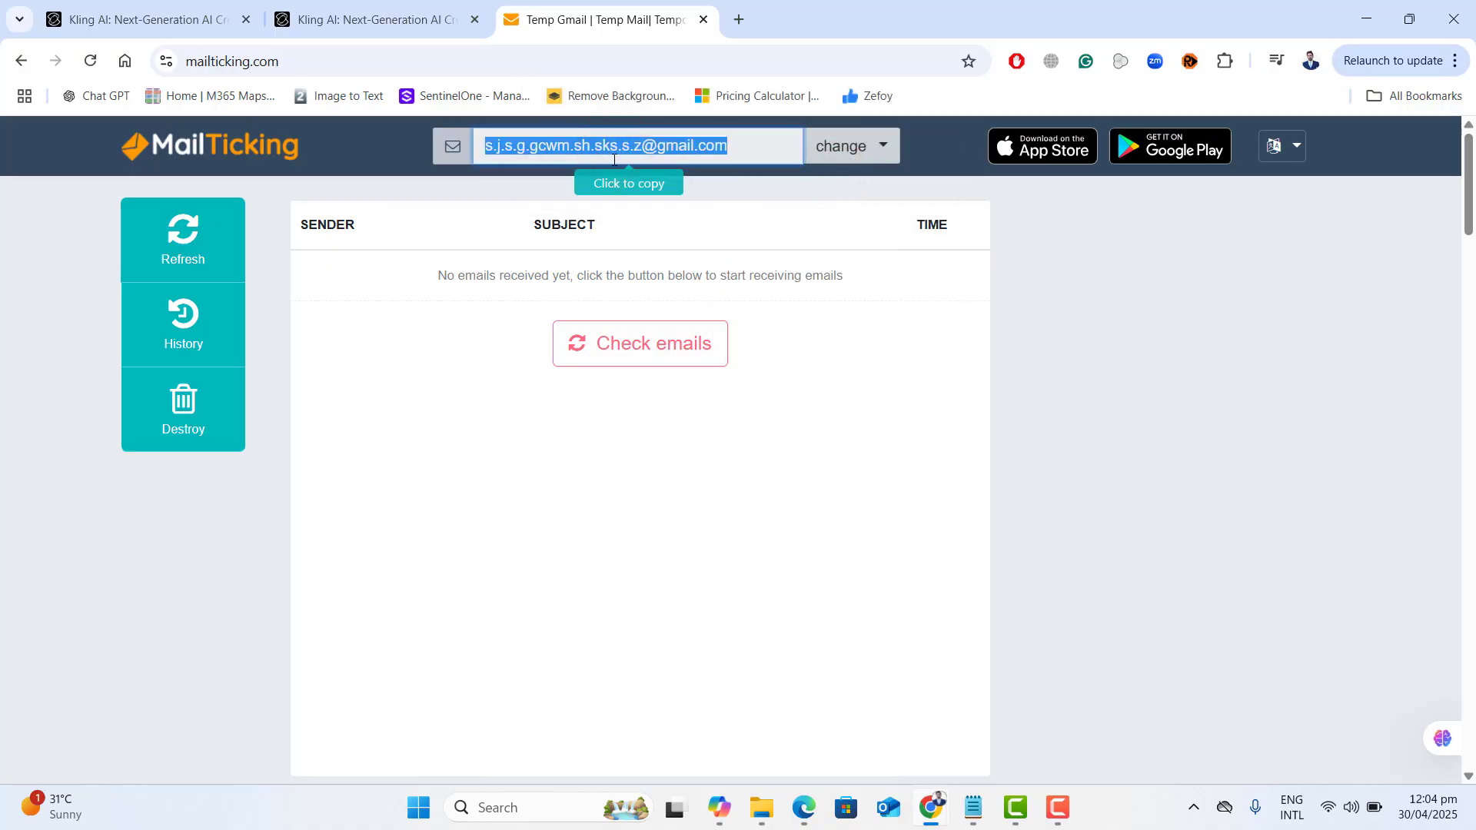
- Paste the temporary e-mail into Kling AI's account form, then enter and confirm the account password
click(331, 18)
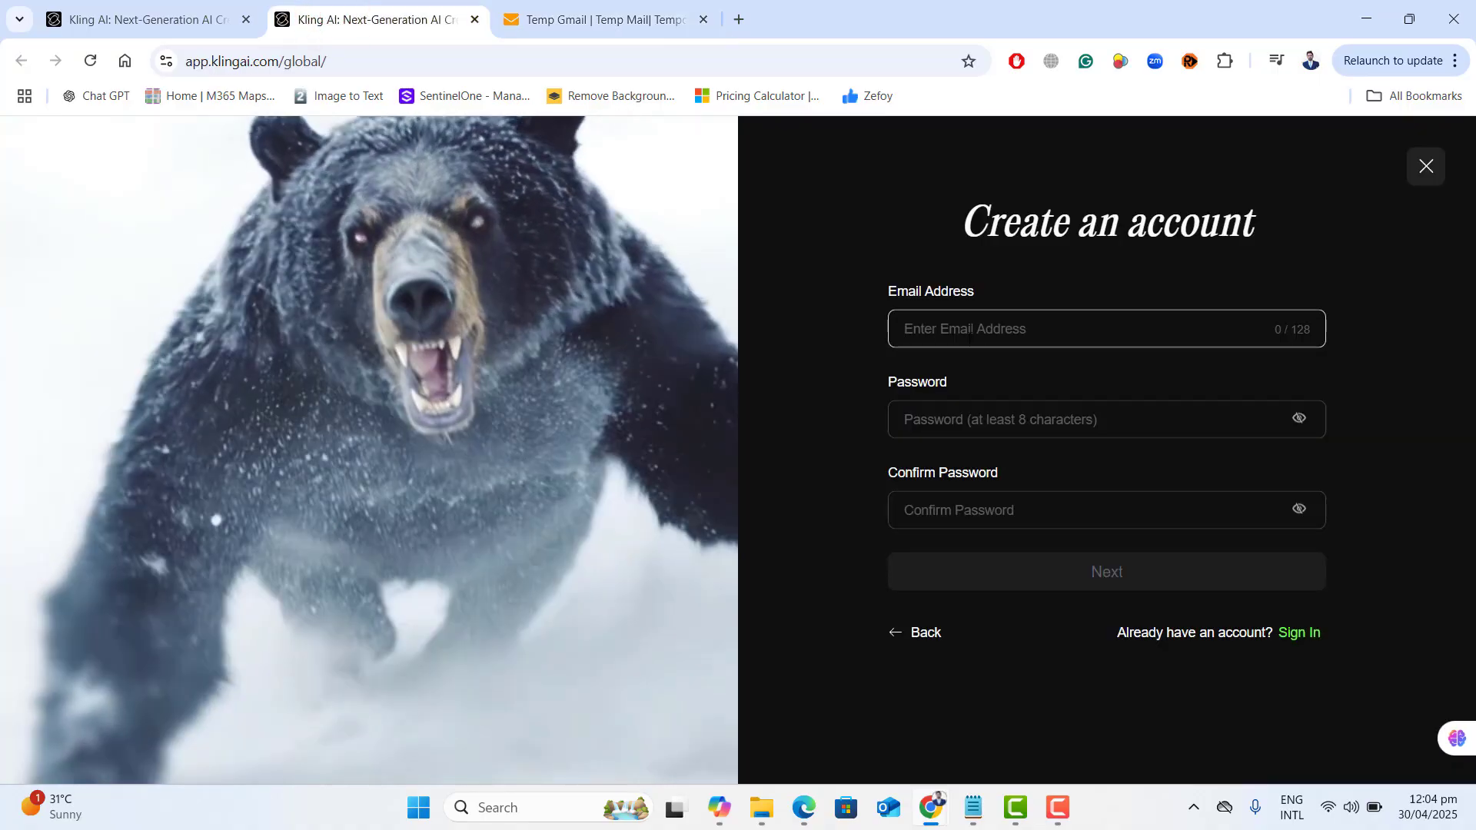
key(ctrl+v)
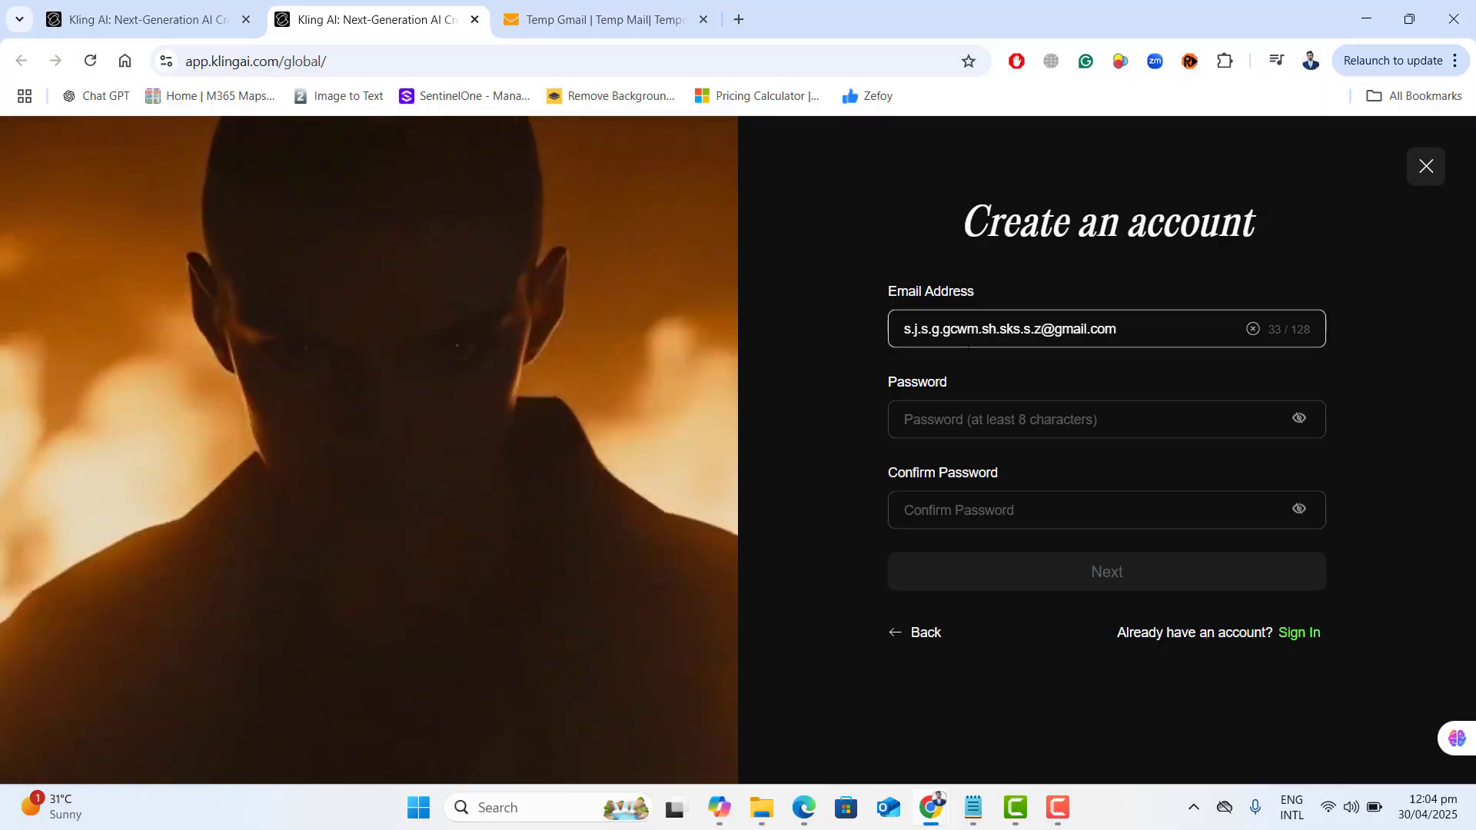
click(948, 422)
text(••)
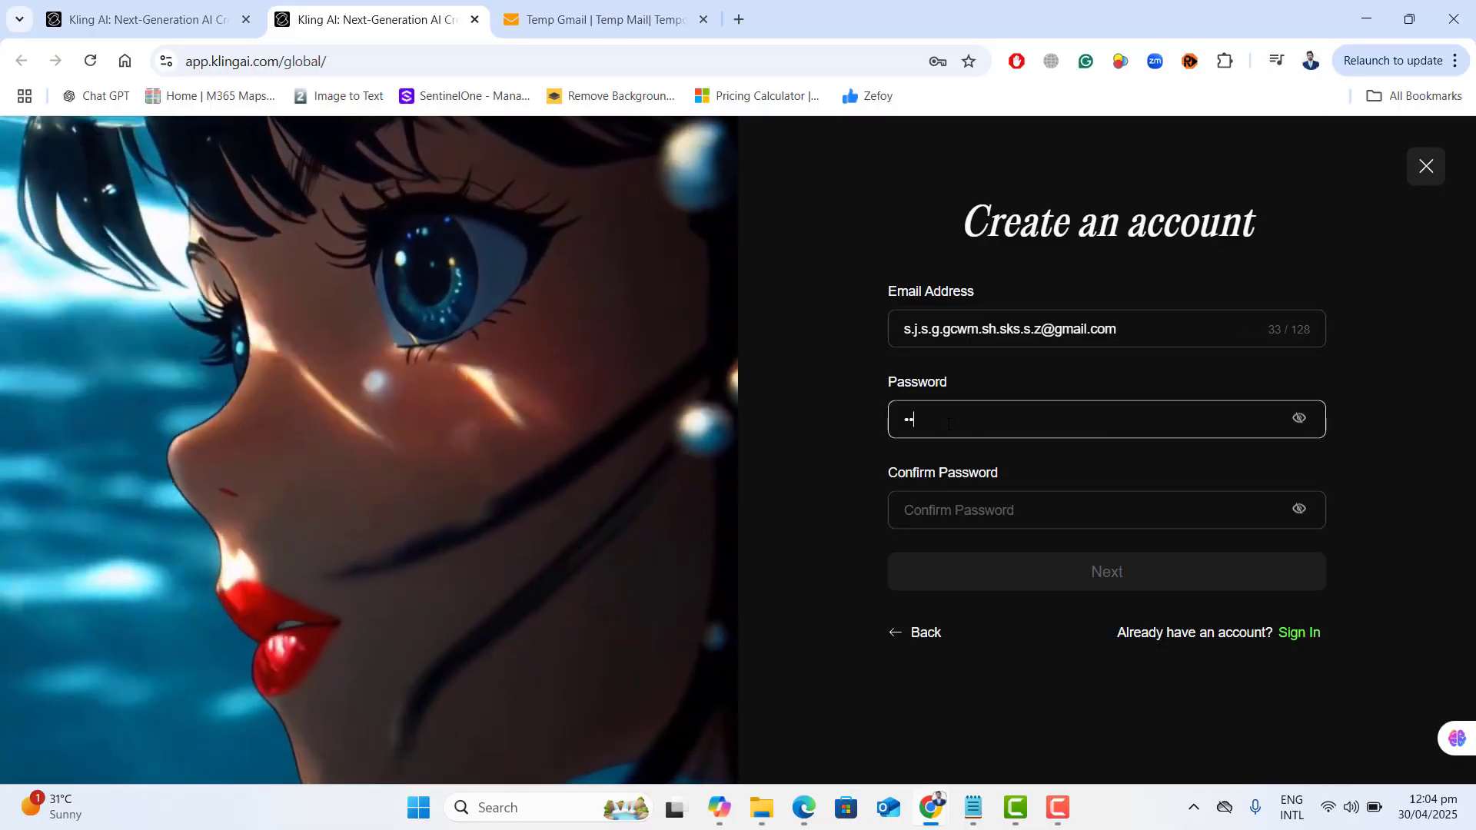
text(••••••••••)
key(Tab)
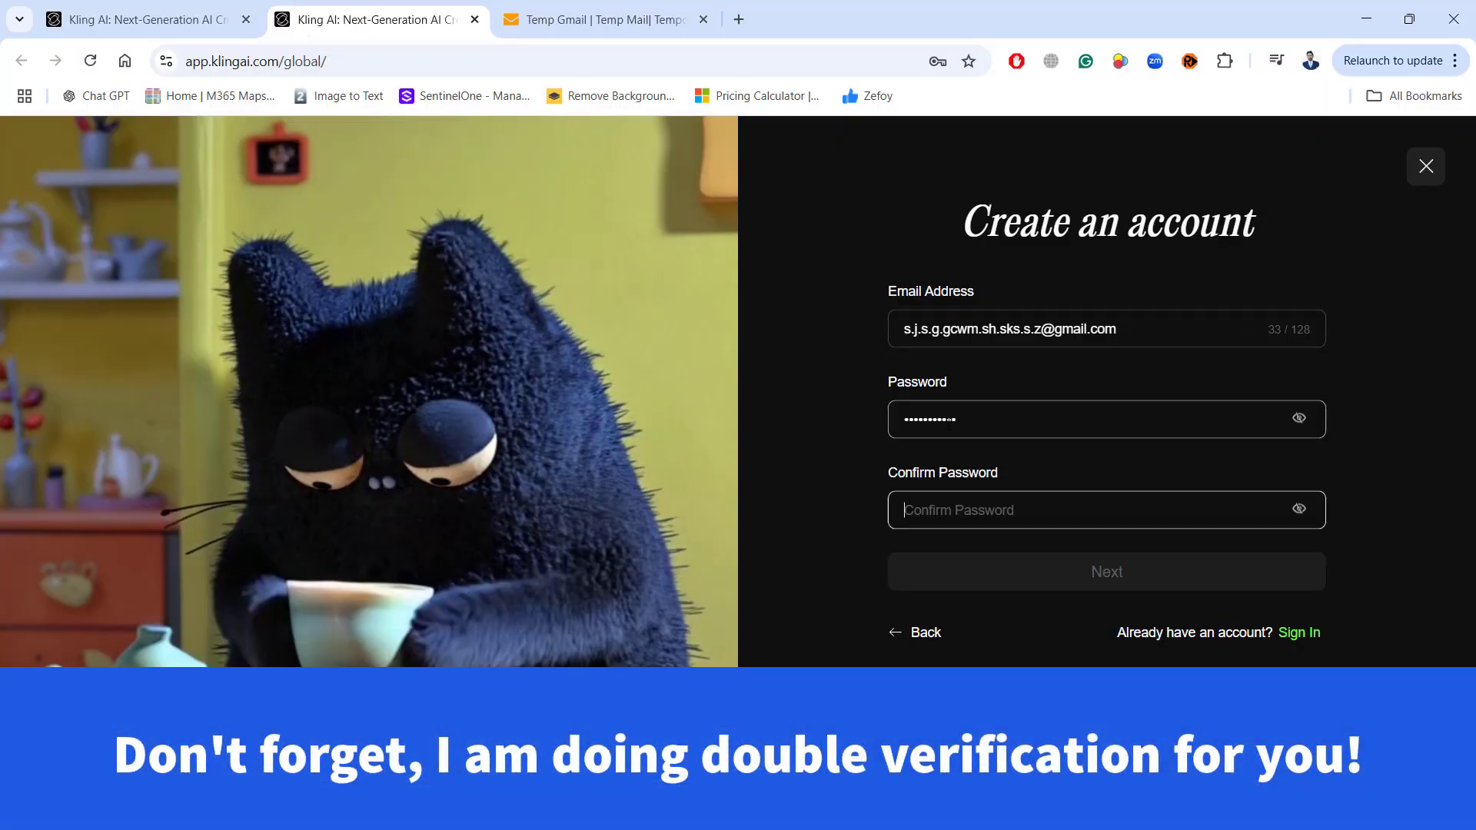
text(•••••••••••)
- Submit the account form and complete the puzzle security verification to request the verification code
click(1110, 573)
drag(608, 578, 692, 582)
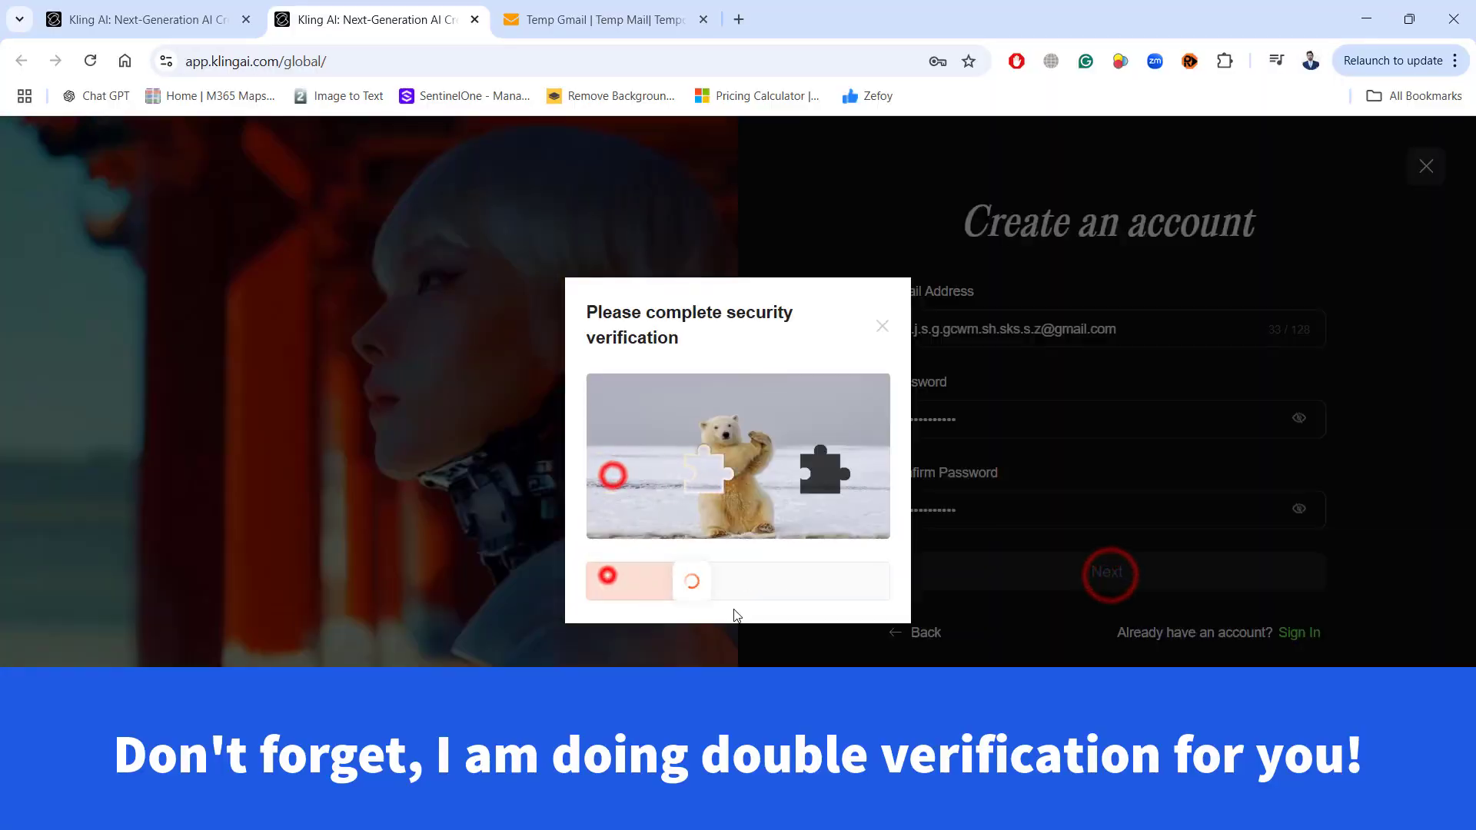
drag(603, 578, 823, 578)
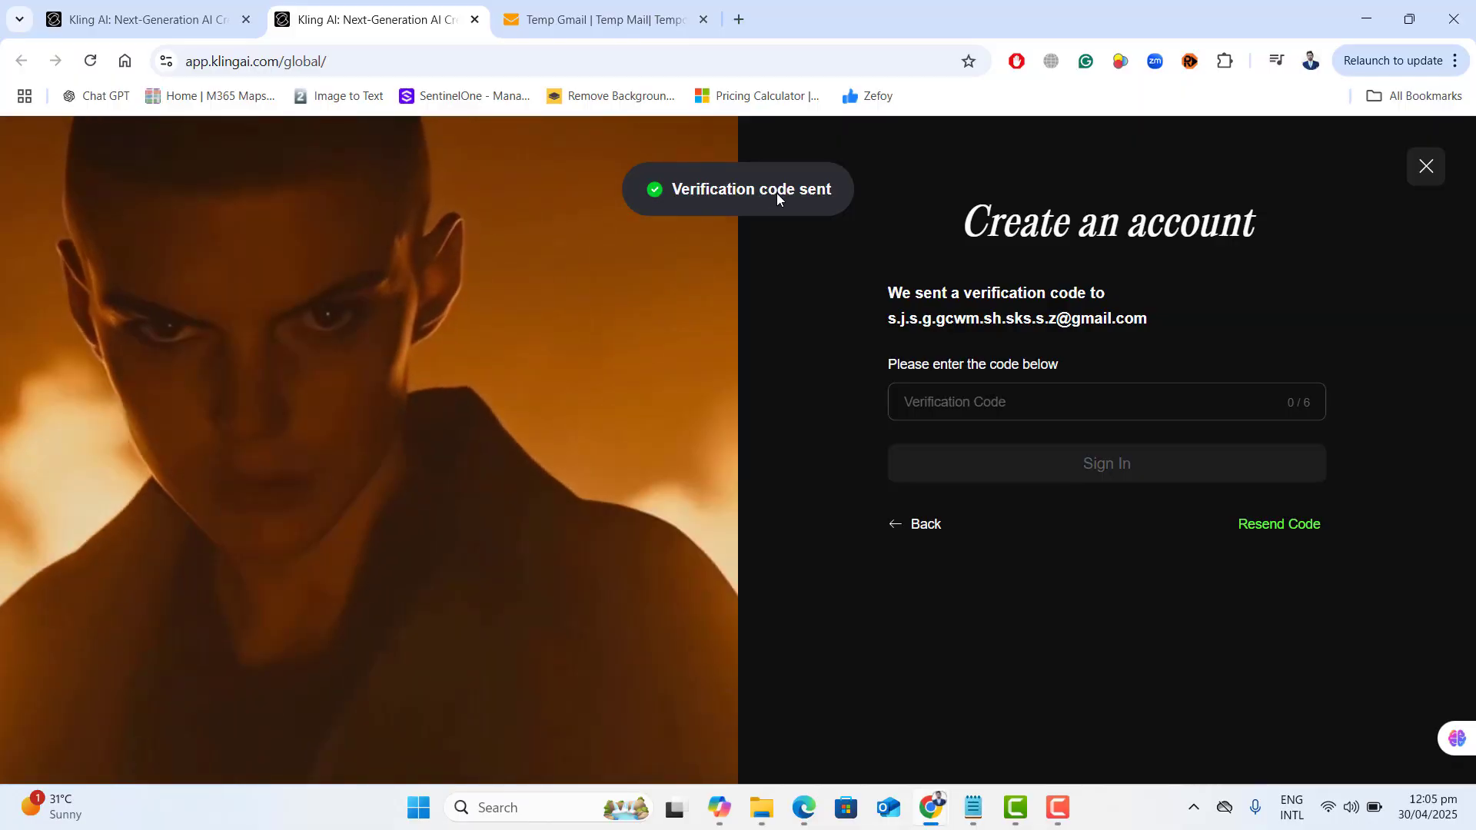
- Refresh the MailTicking inbox, open the KlingAI Account Verification e-mail and copy the verification code
key(ctrl+Tab)
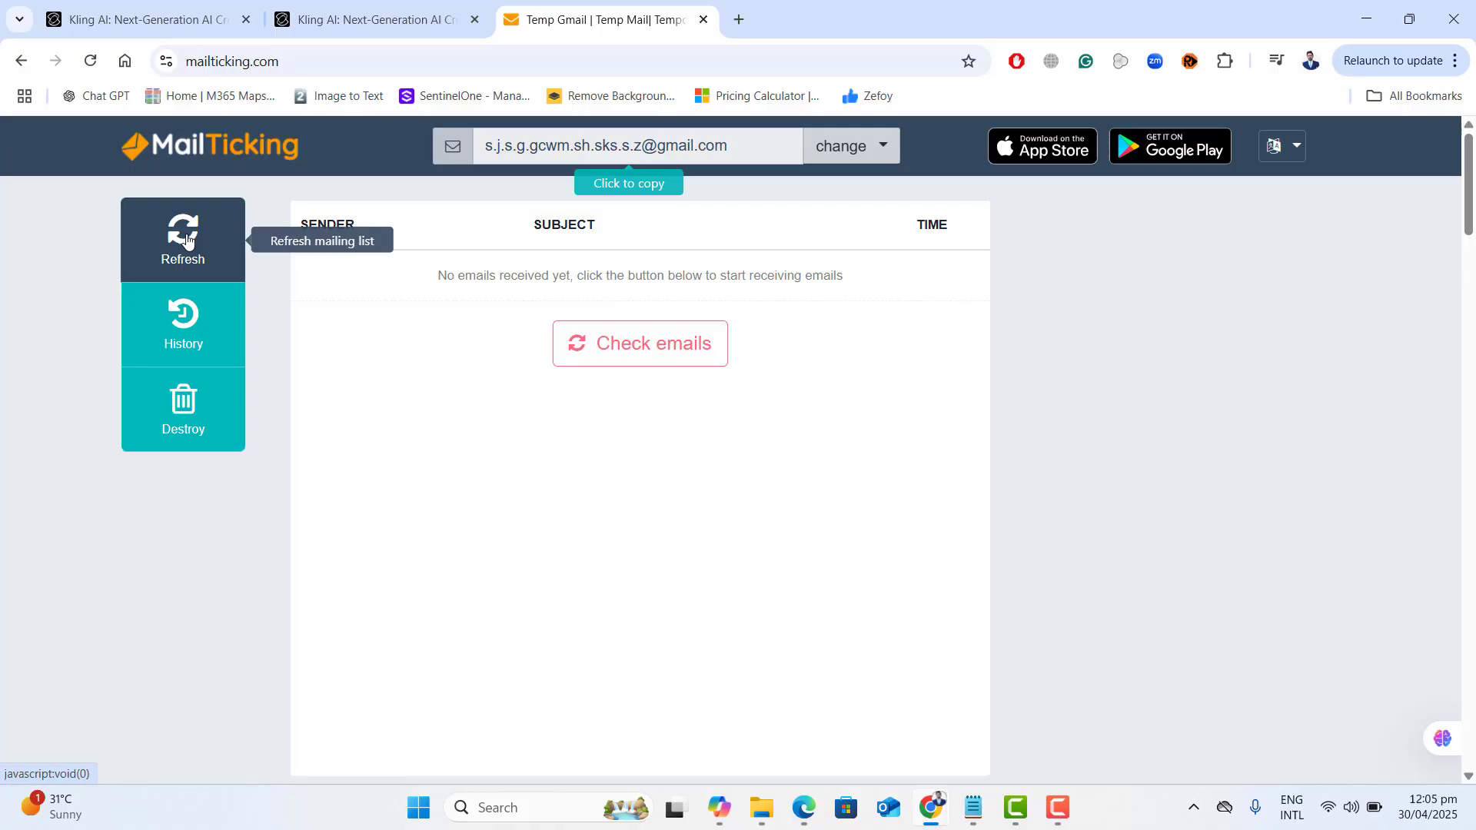
click(187, 241)
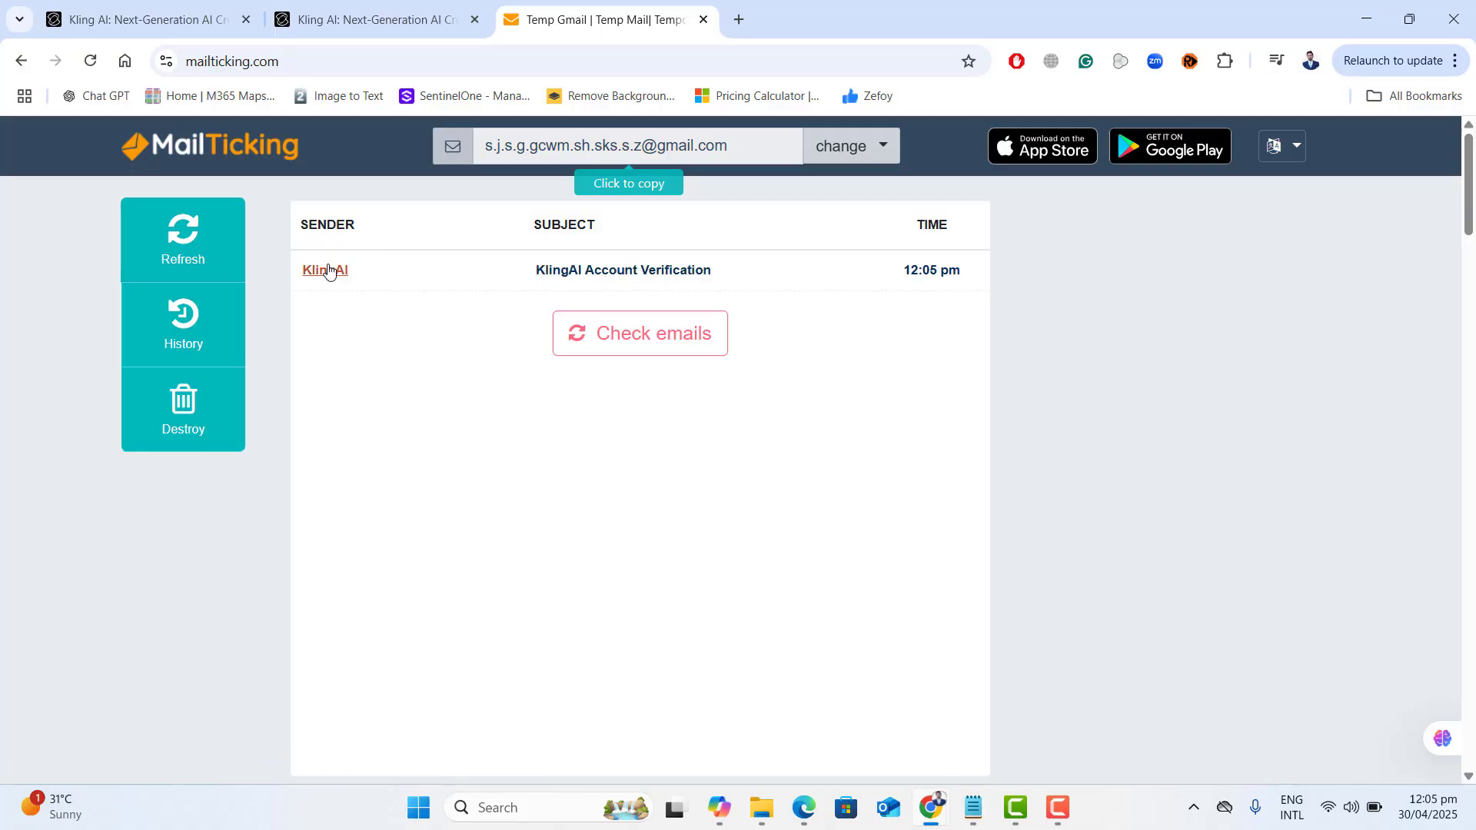
click(576, 554)
key(ctrl+c)
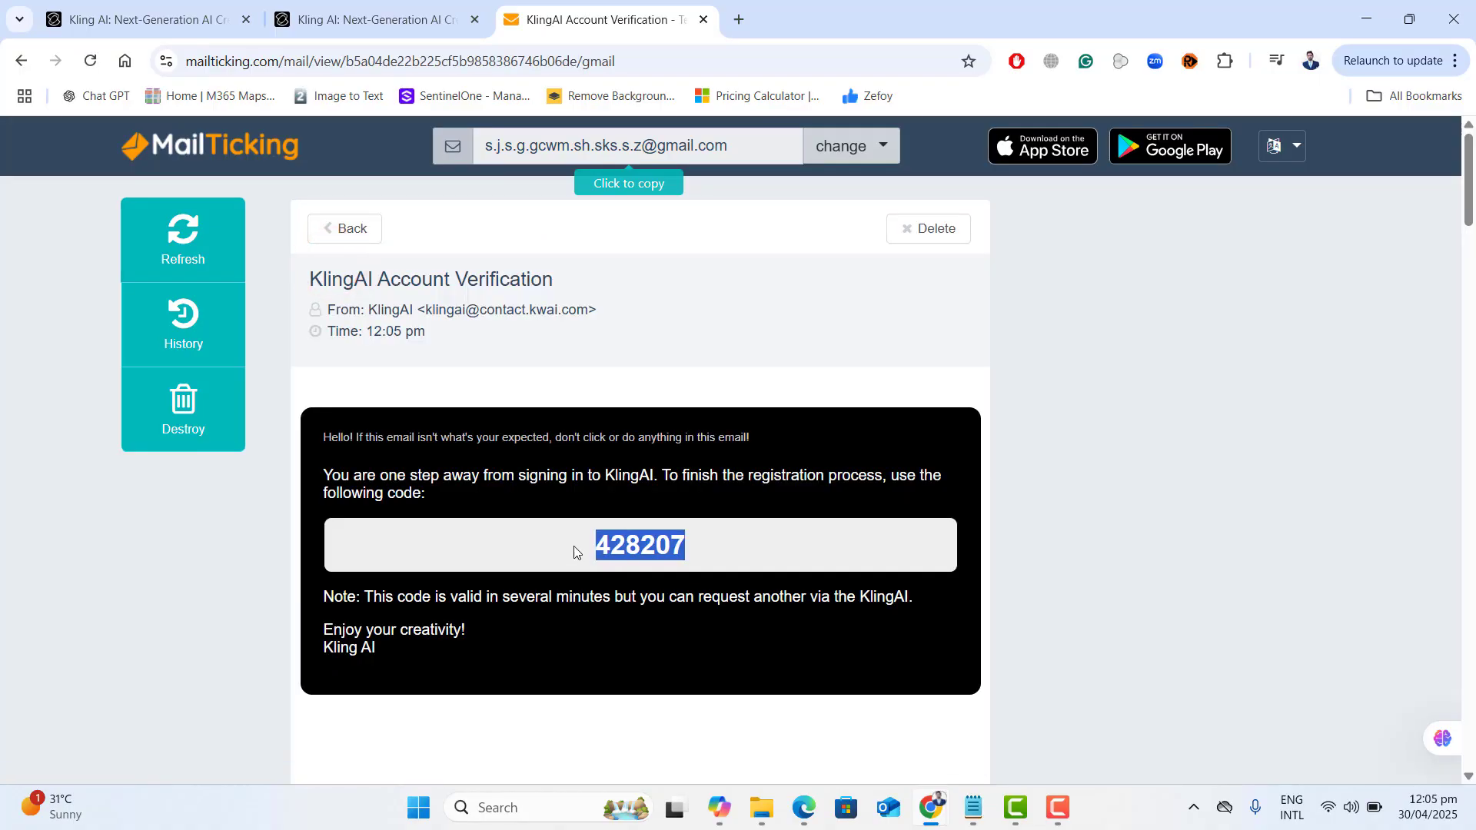
- Paste the verification code into the Kling AI form, sign in and dismiss the occupation survey
click(343, 6)
click(927, 410)
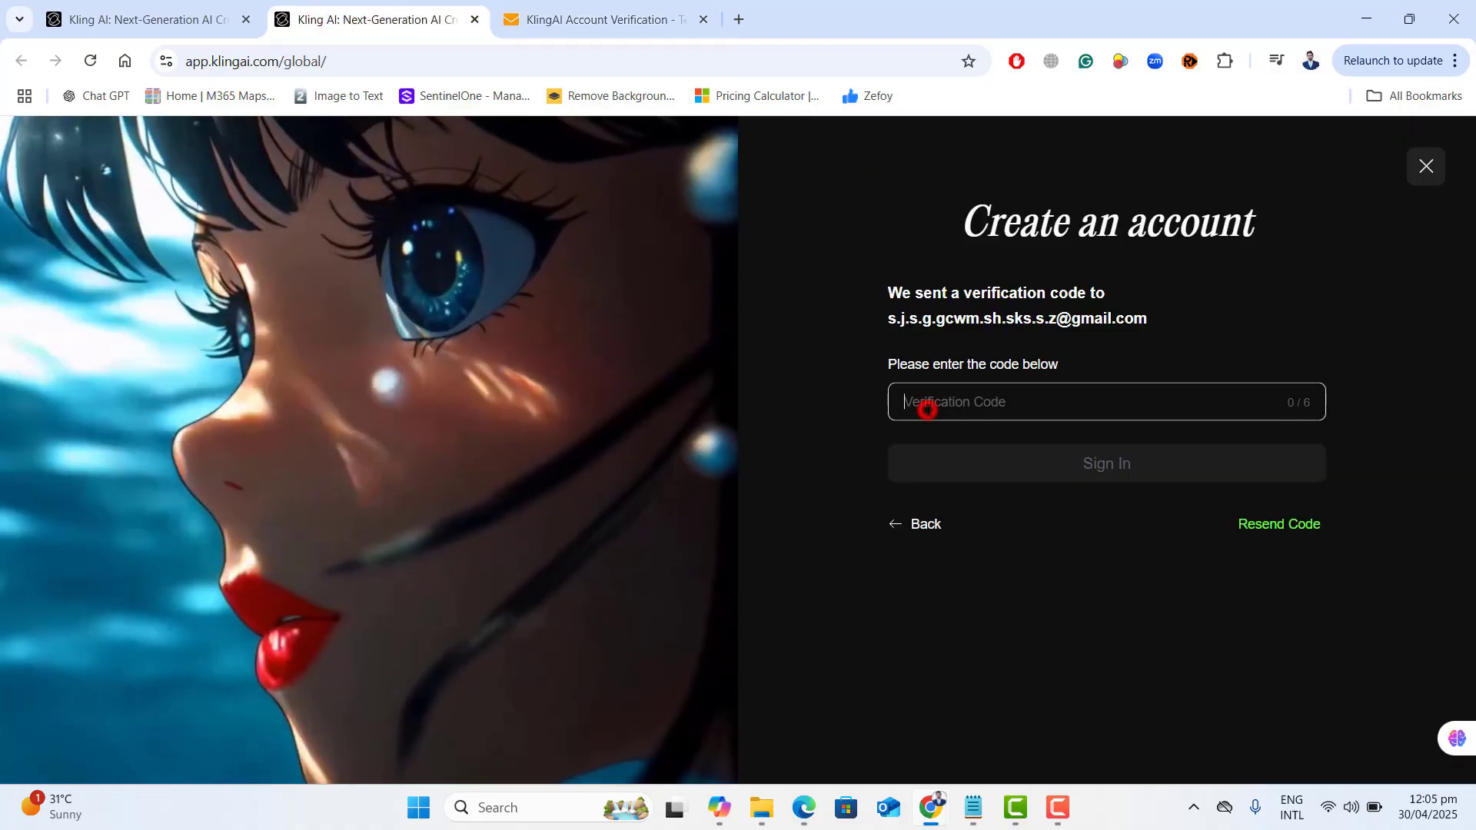
key(ctrl+v)
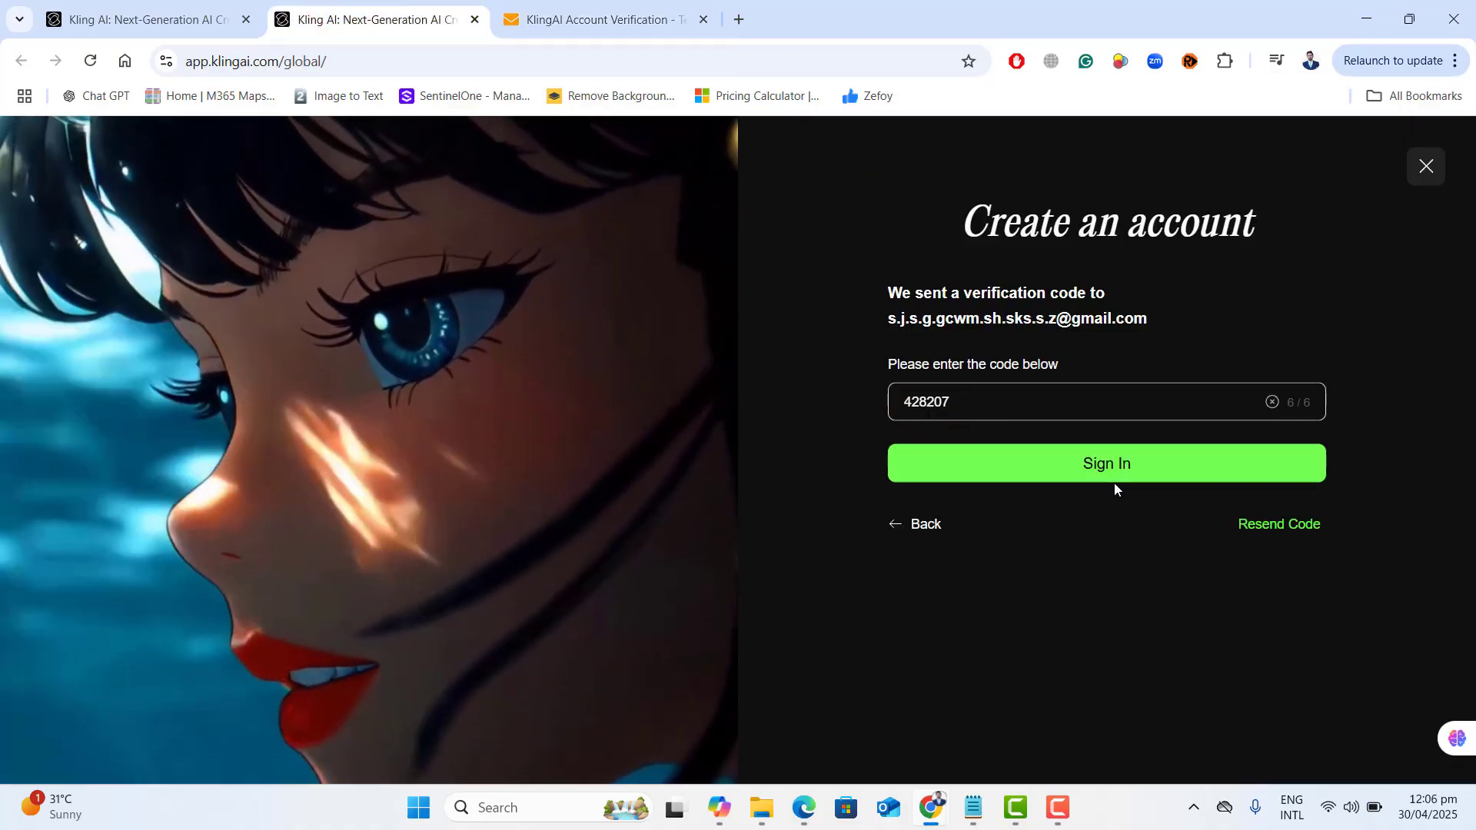
click(1120, 469)
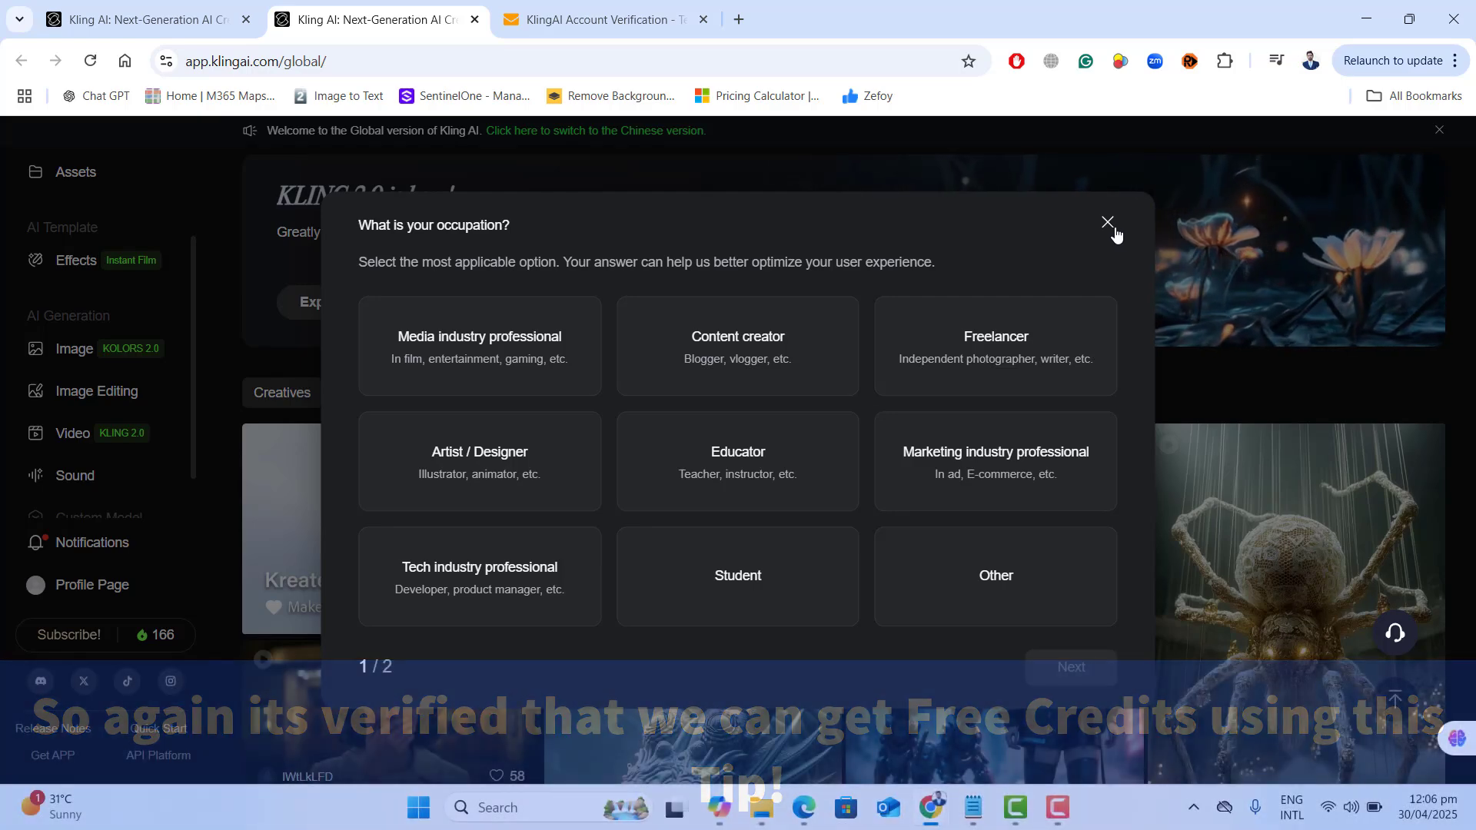
click(1114, 230)
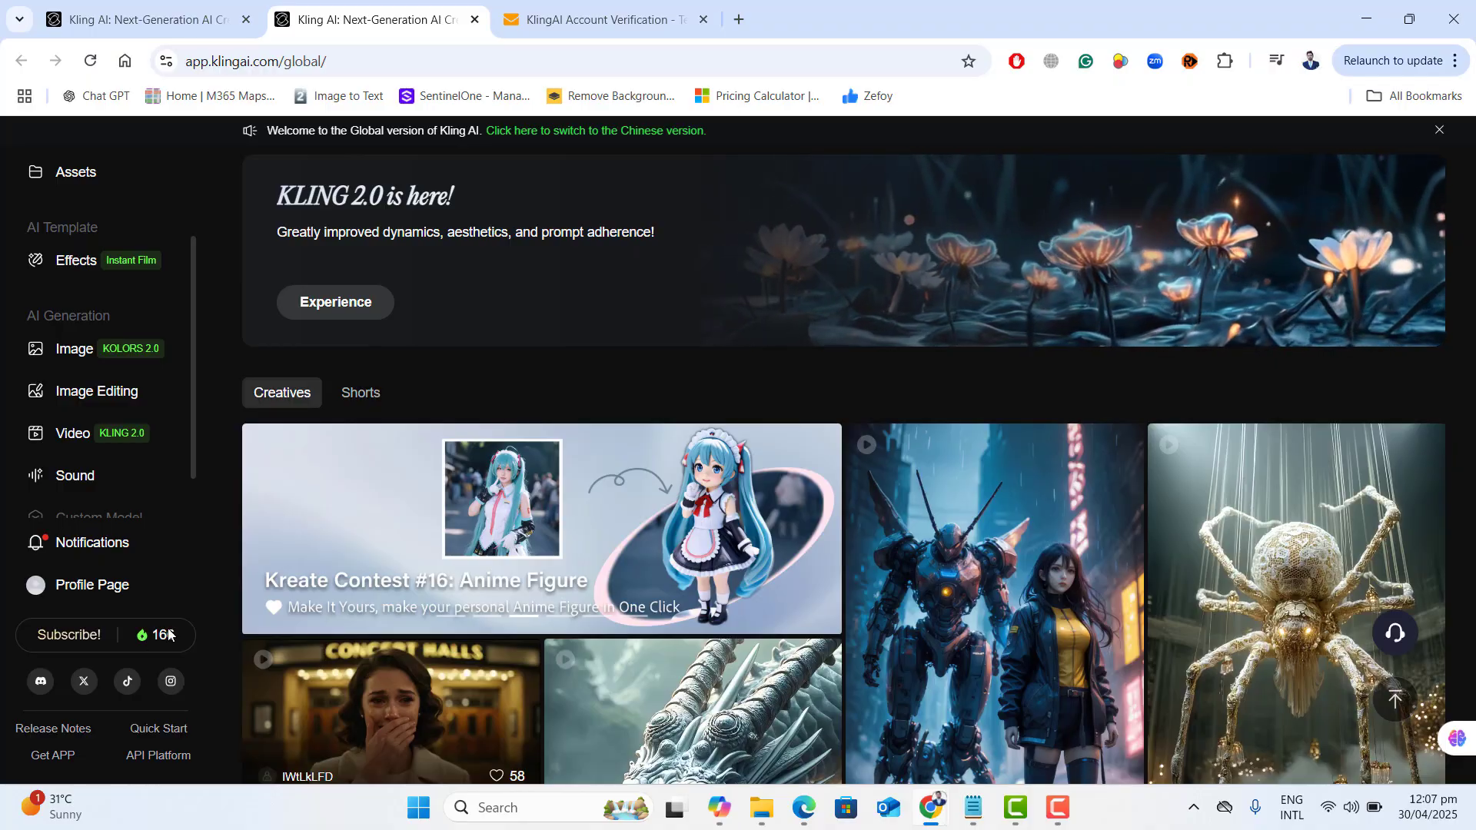
click(804, 807)
click(649, 711)
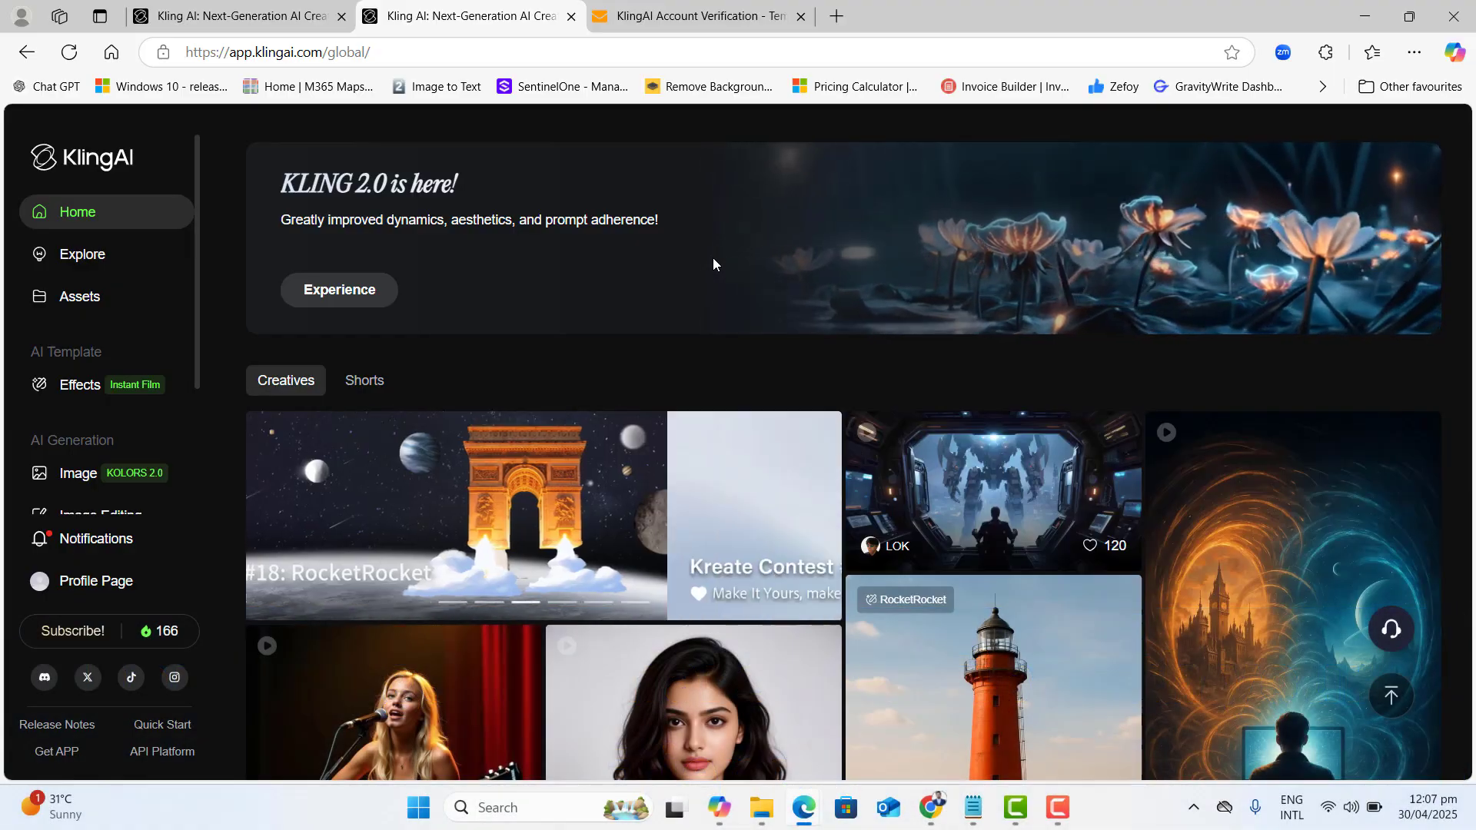
click(757, 4)
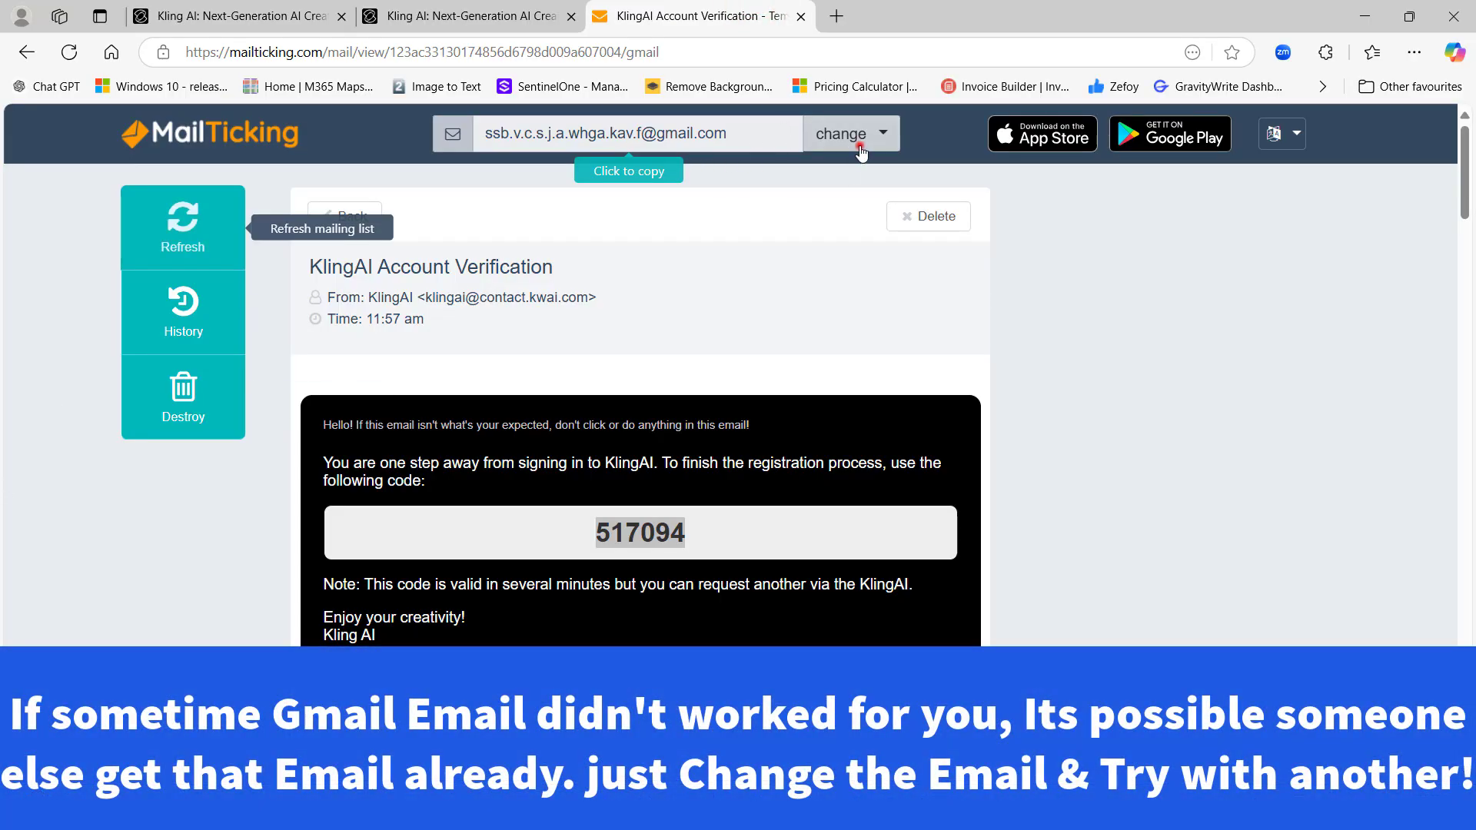
click(860, 147)
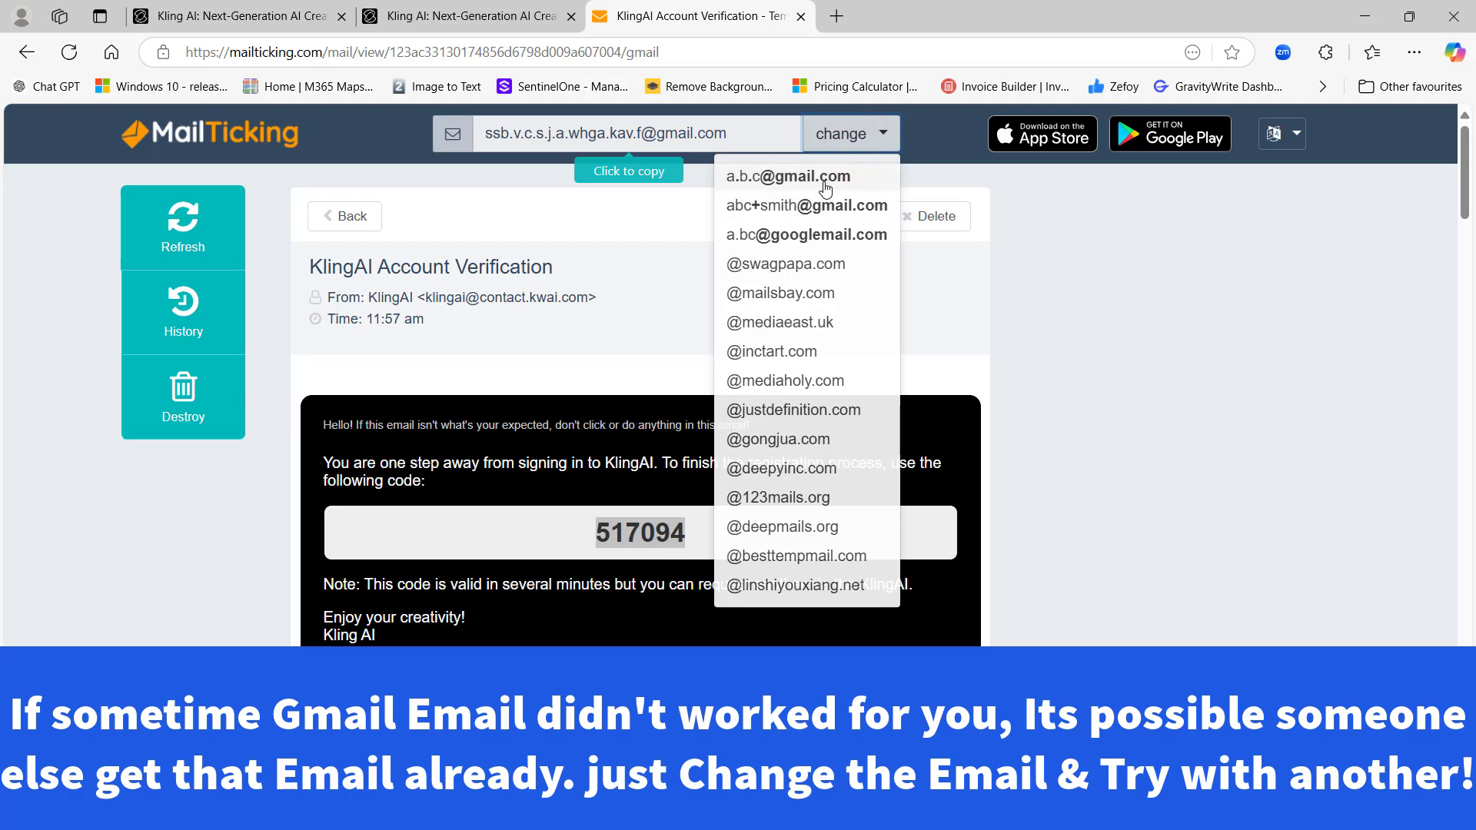
click(825, 183)
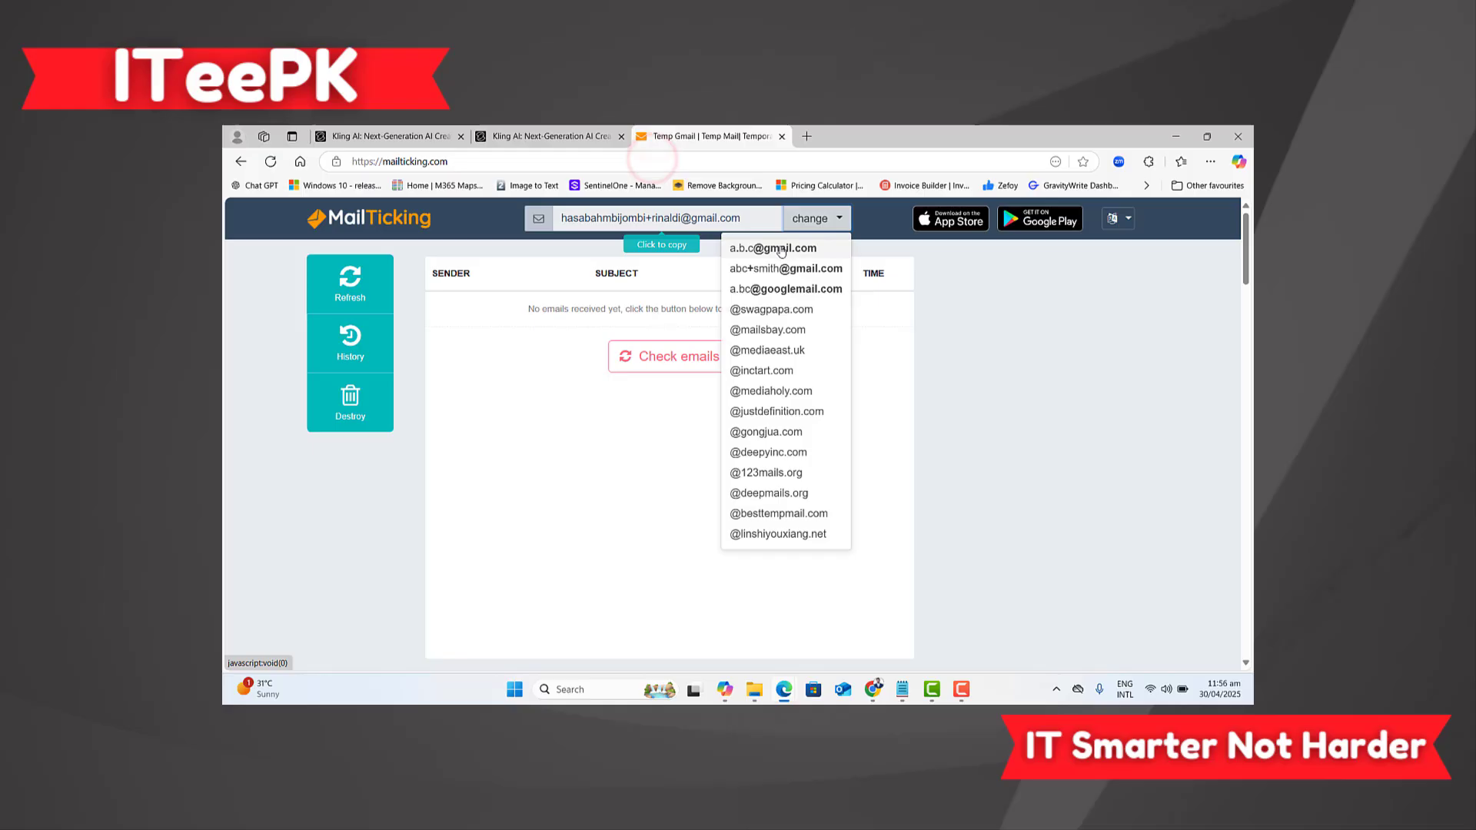
click(780, 248)
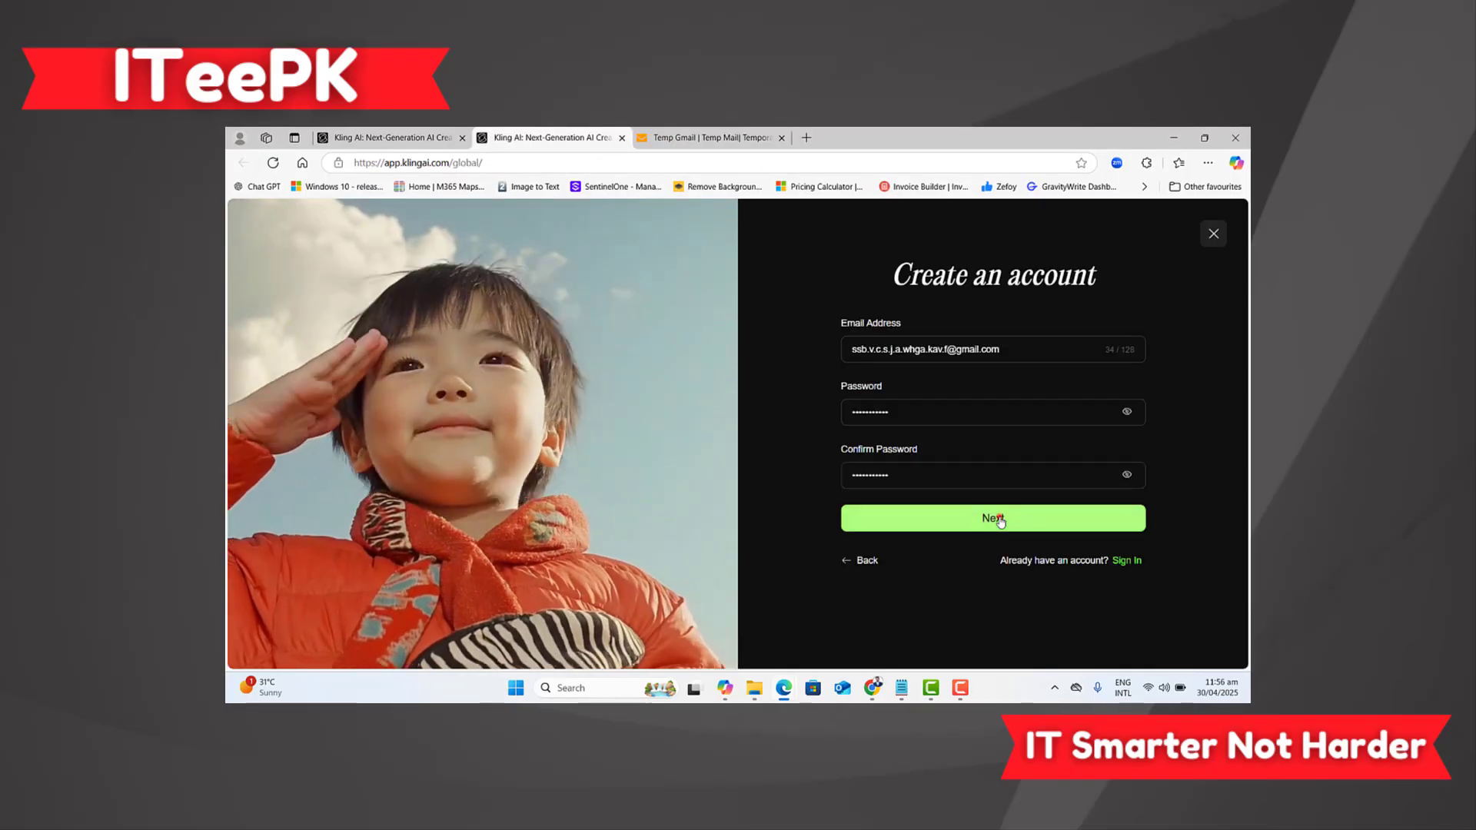
click(1003, 520)
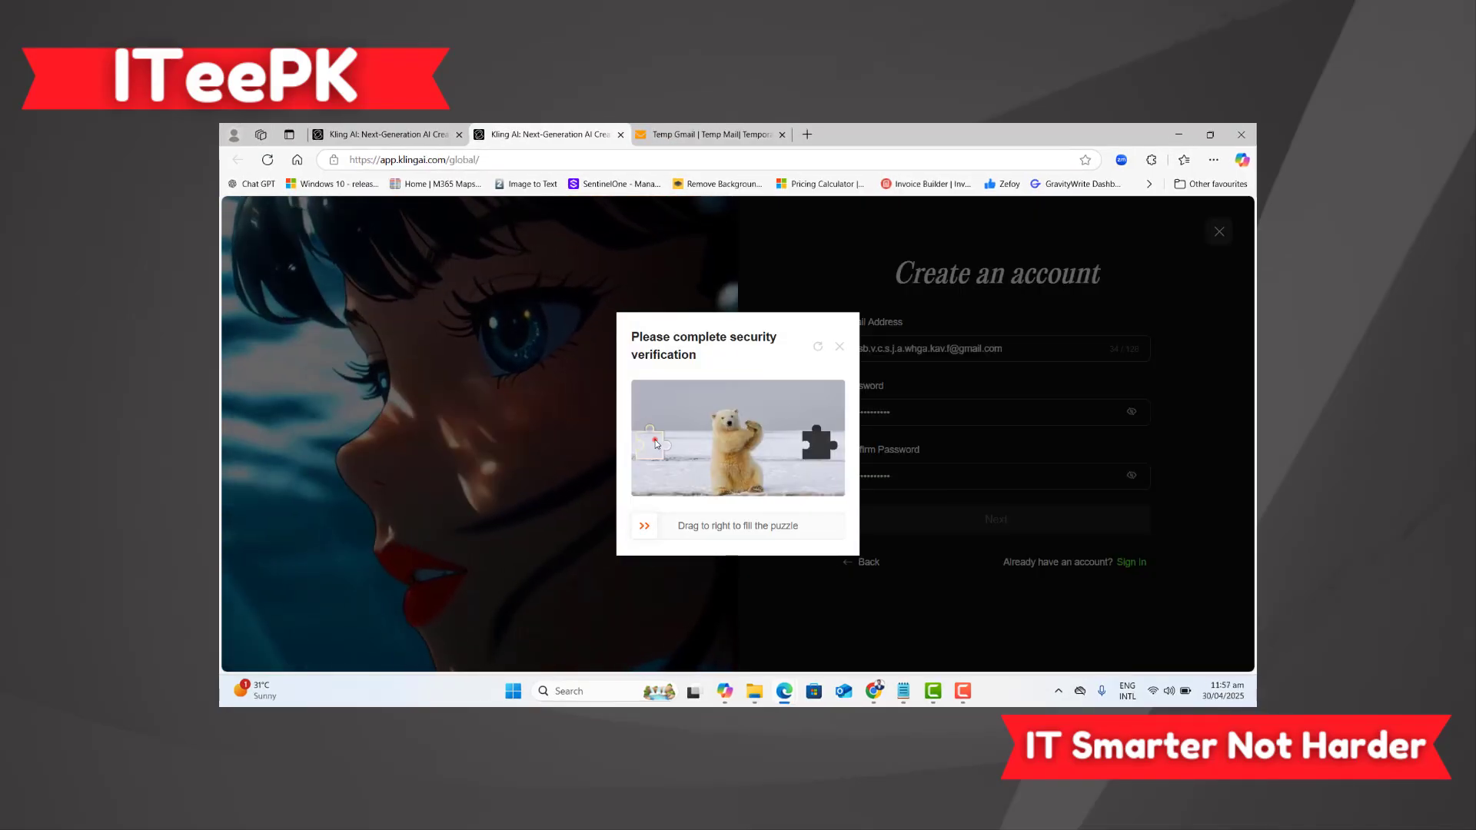
drag(644, 526, 819, 533)
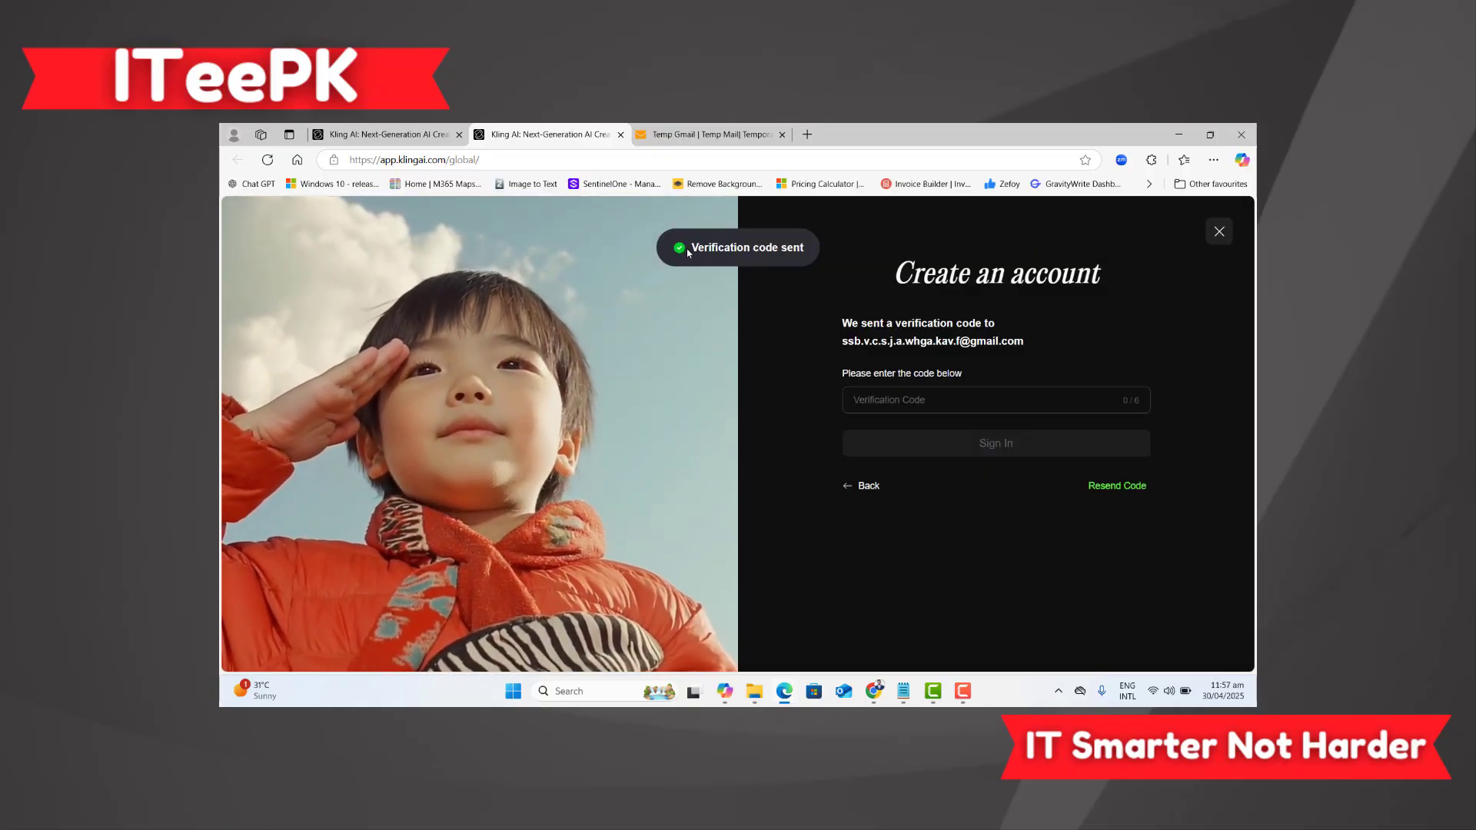
- Copy the verification code from the KlingAI e-mail in MailTicking and return to the form's Verification Code field
click(695, 135)
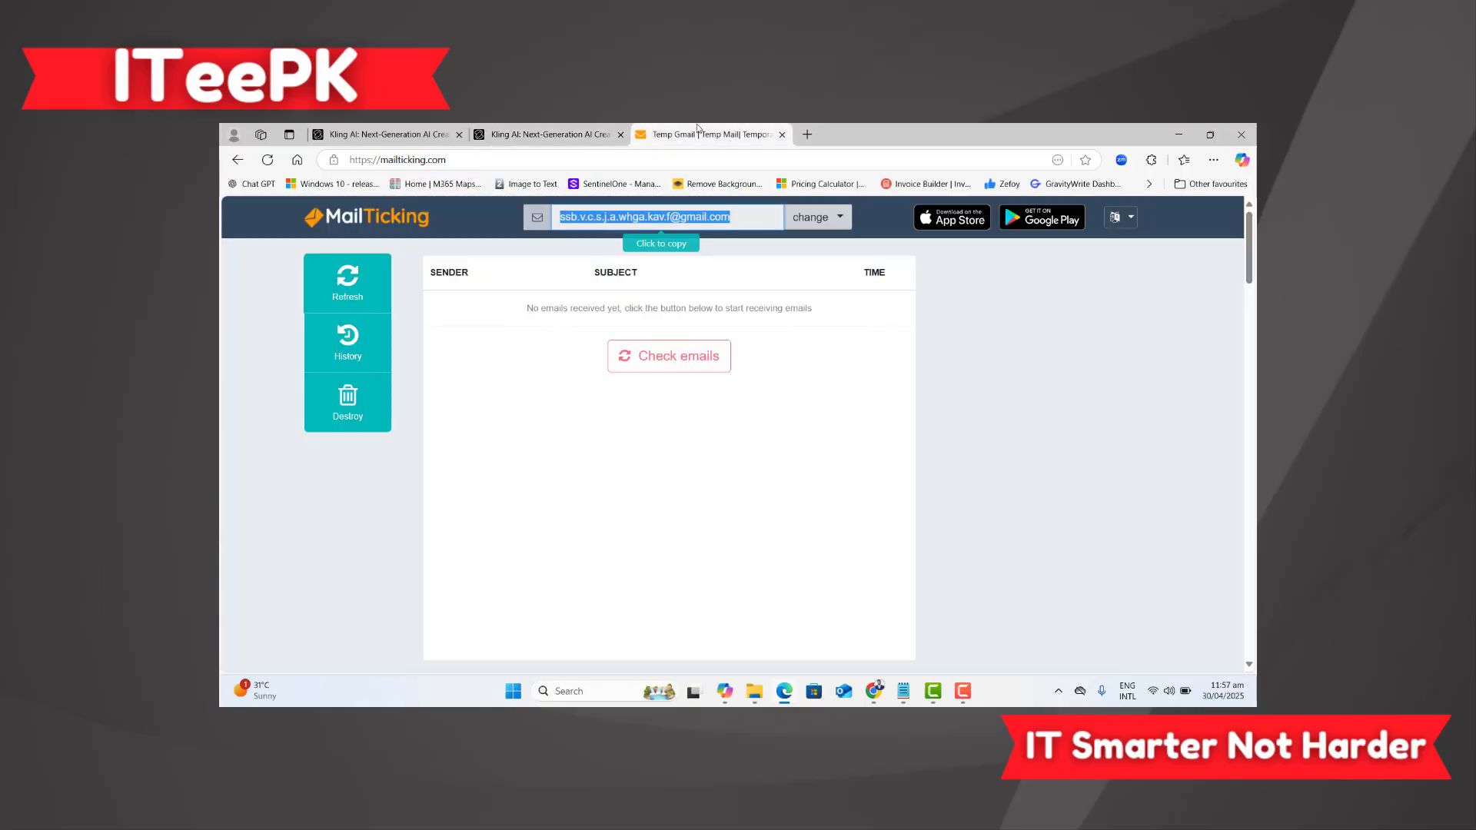
click(362, 289)
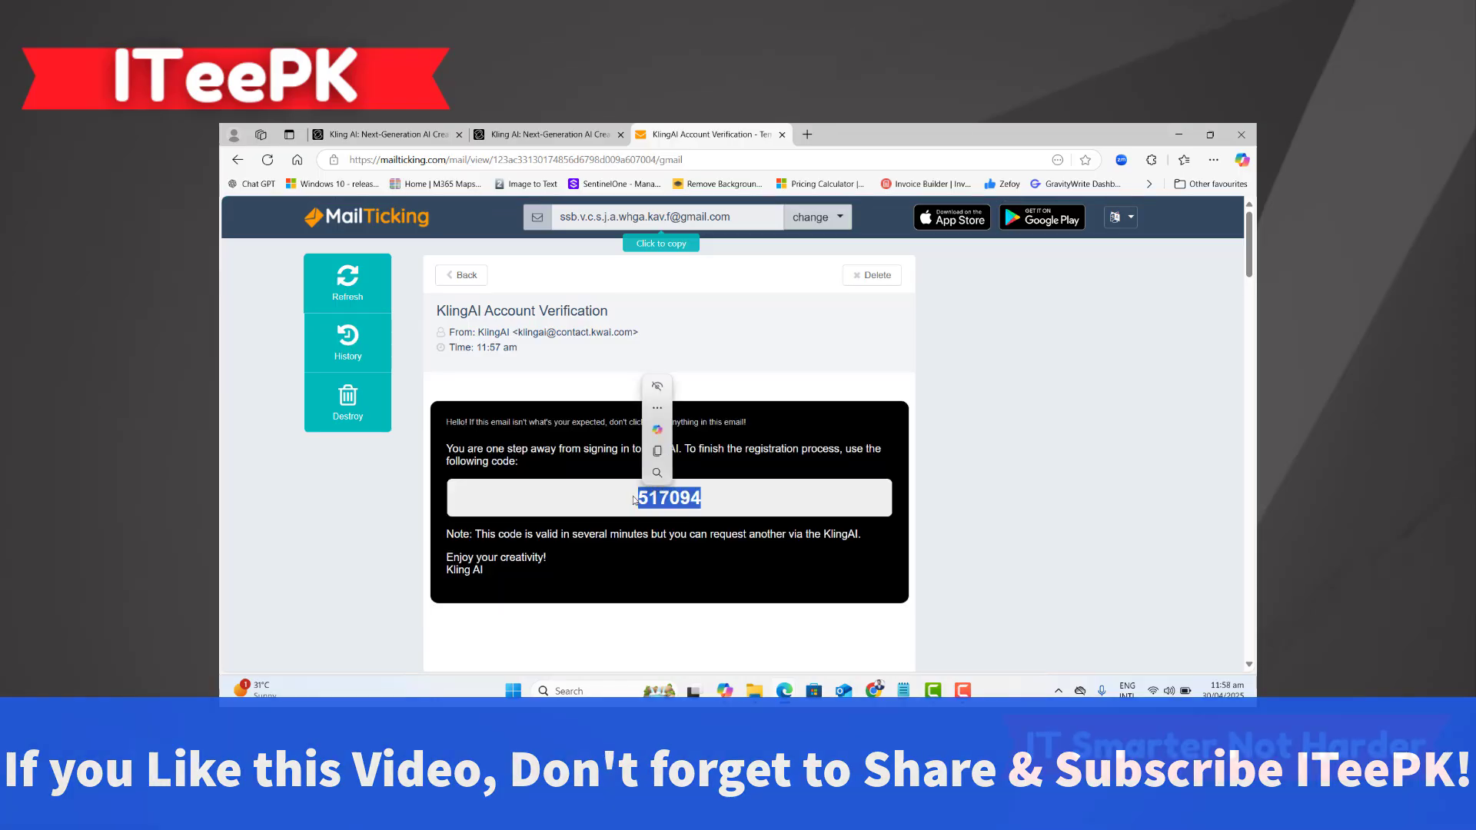
click(584, 130)
click(924, 401)
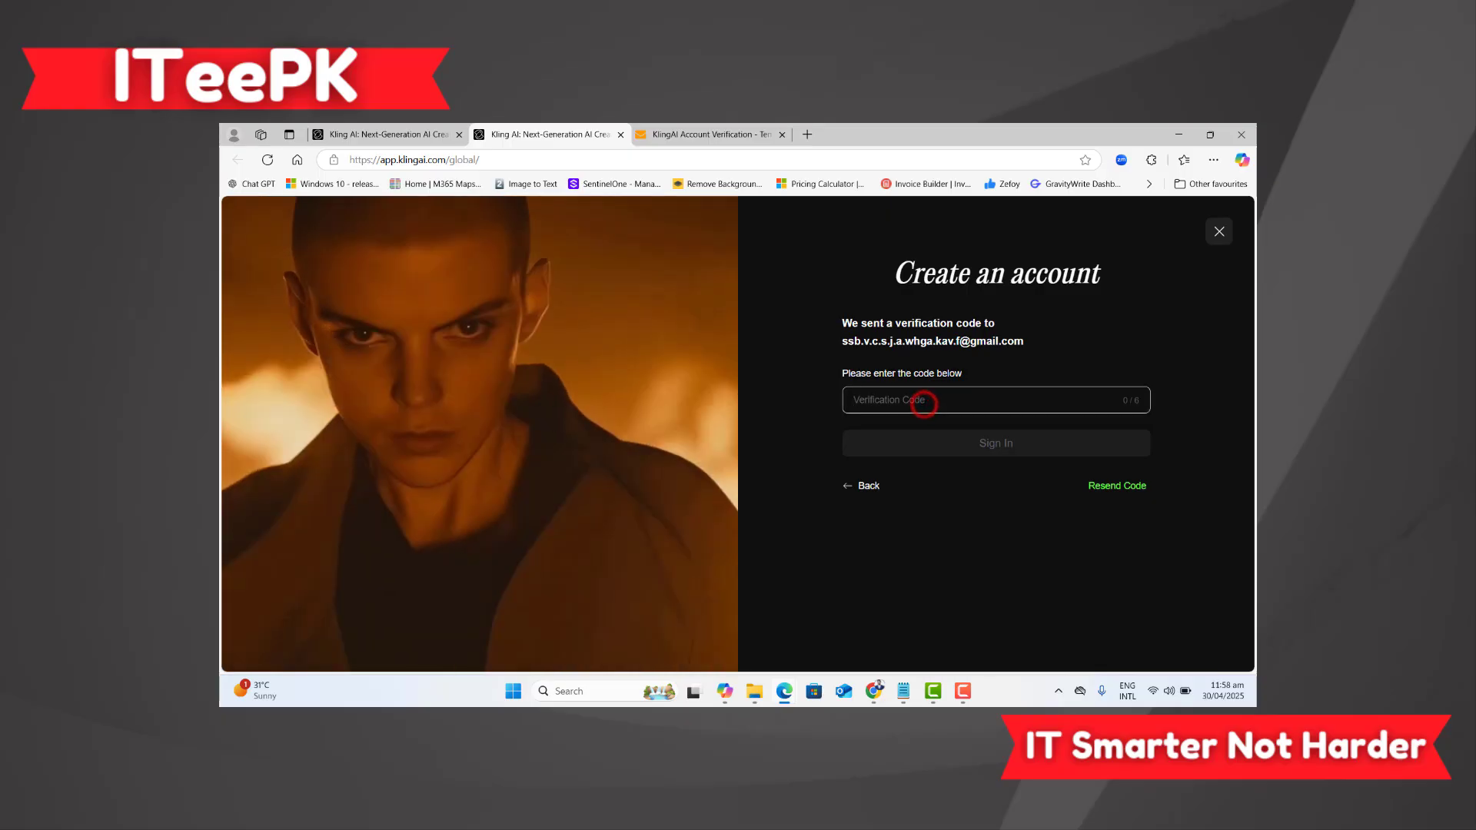